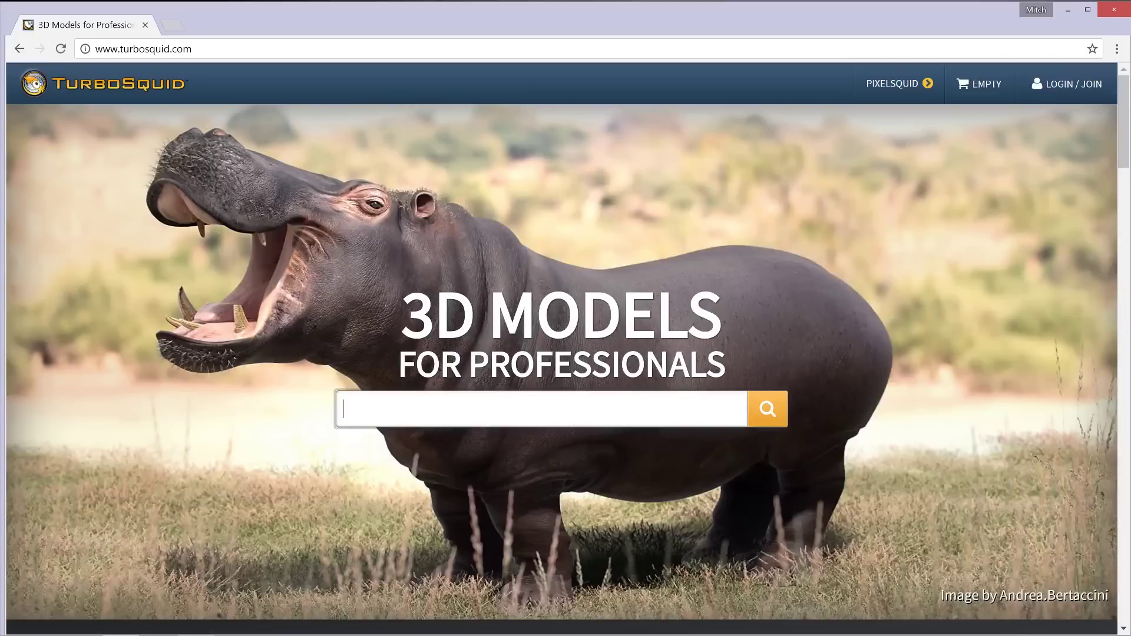
Search the TurboSquid model library for "rocket launcher"
type("laun")
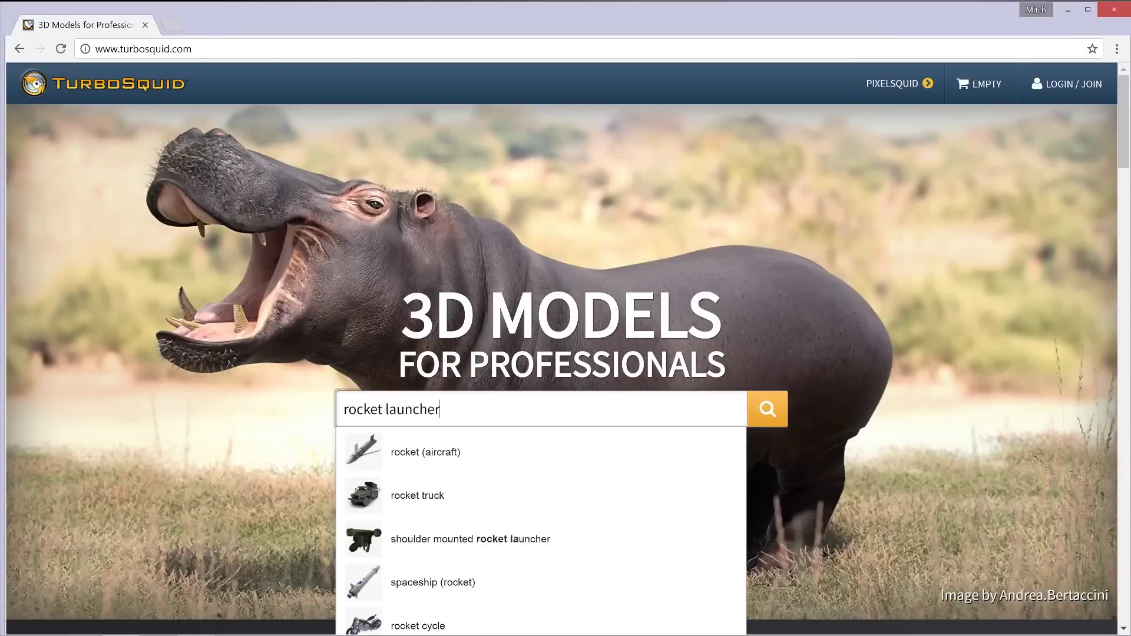
type("cher")
key("Return")
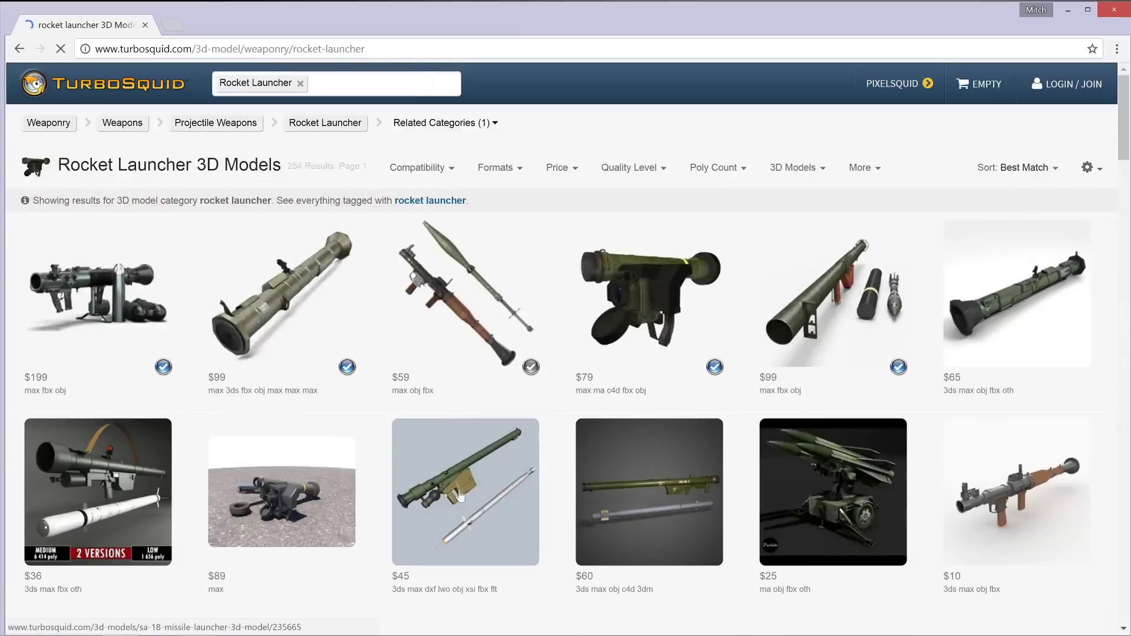
Filter the rocket launcher models with a custom price maximum of 0 so only free ones are listed
left_click(560, 167)
left_click(633, 315)
type("0")
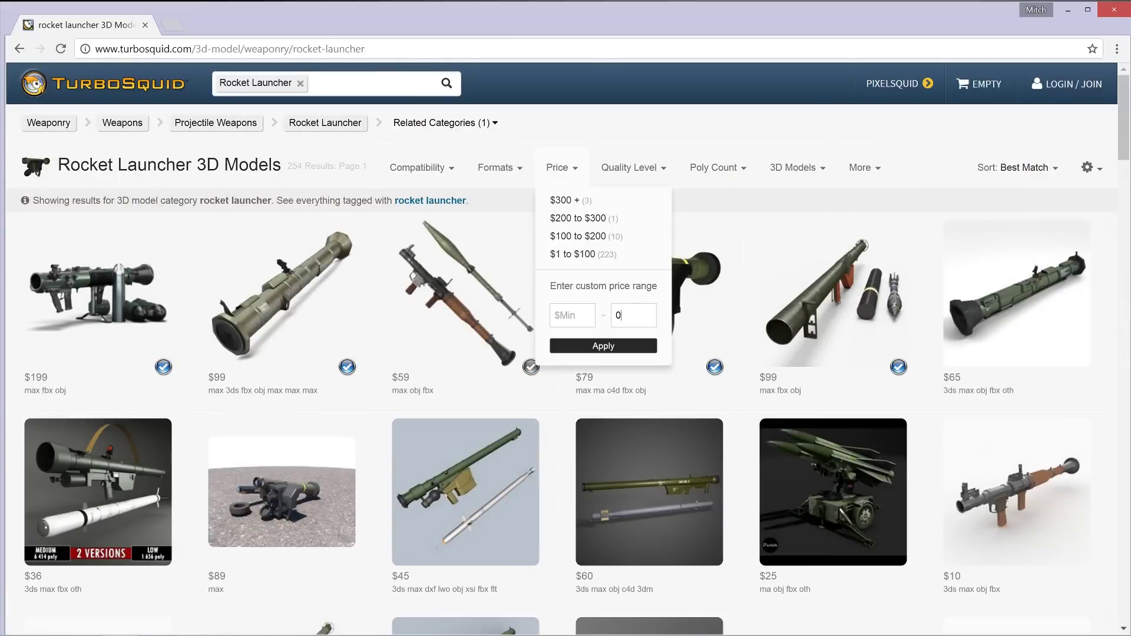
left_click(603, 347)
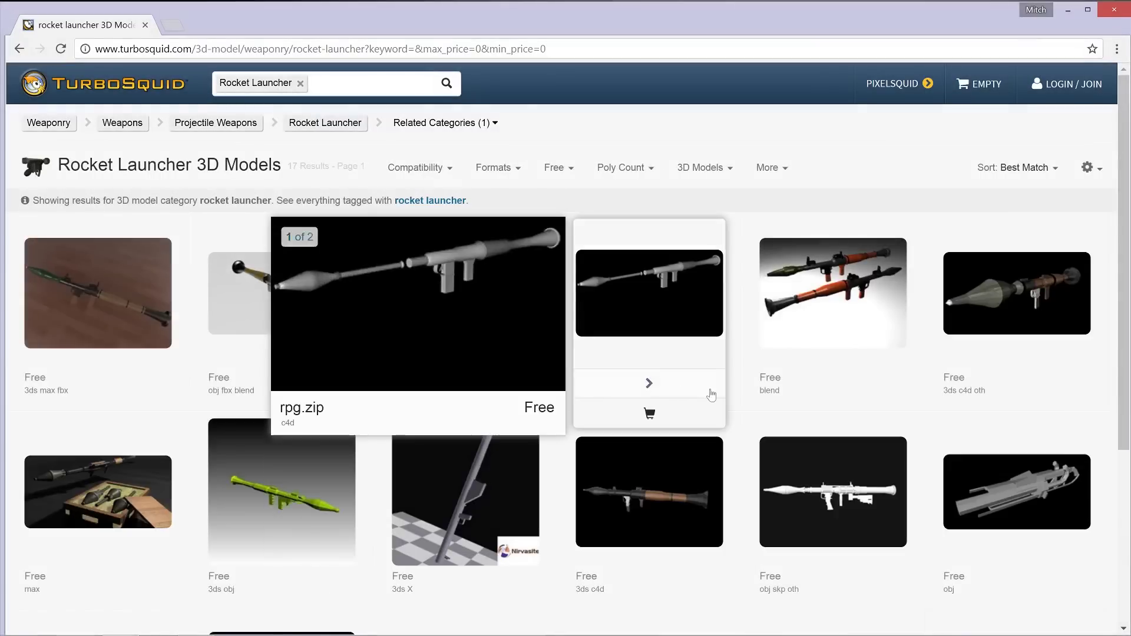
Restrict the free rocket launcher models to the .c4d file format and preview the listed models
mouse_move(1012, 312)
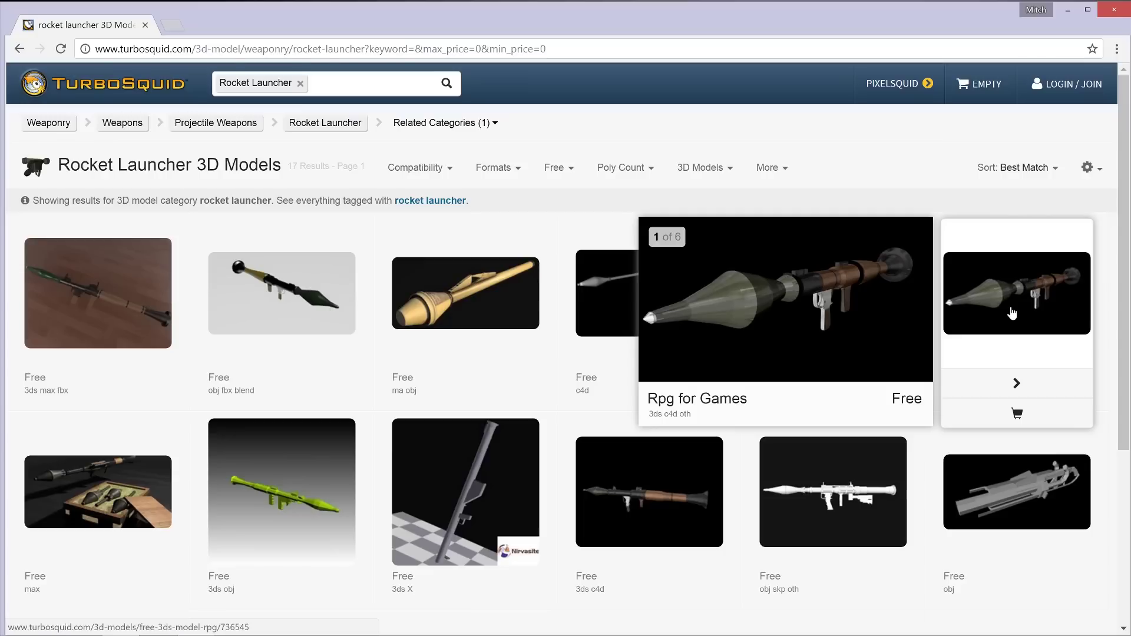
left_click(494, 168)
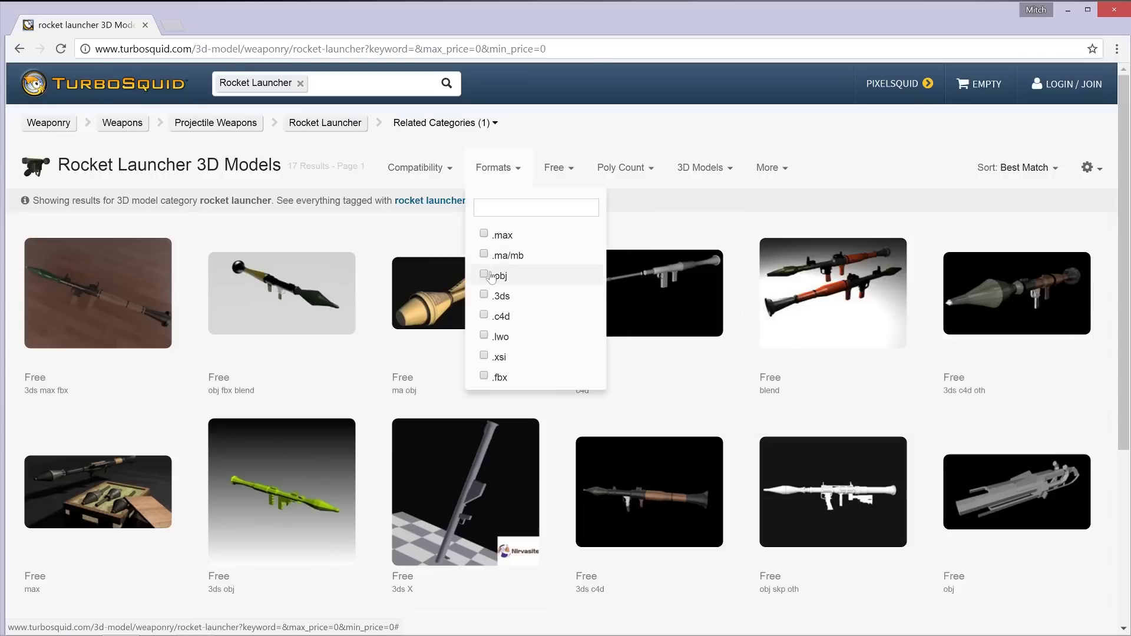
left_click(484, 316)
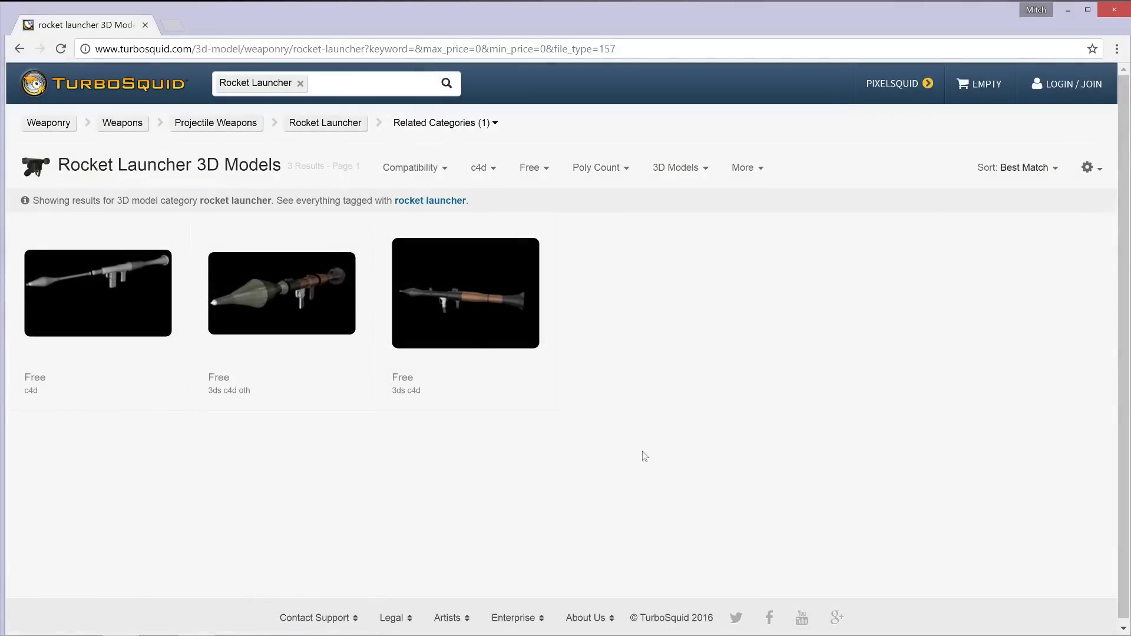
mouse_move(456, 297)
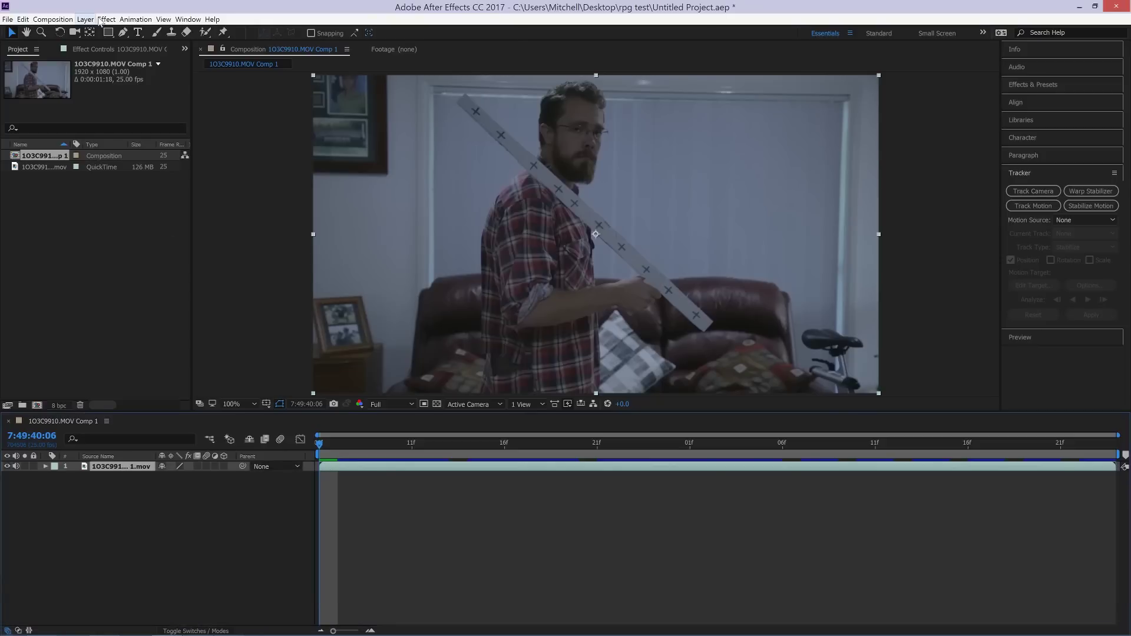
Send the footage layer to mocha AE for tracking and create a new mocha project with the default settings
left_click(135, 19)
left_click(173, 203)
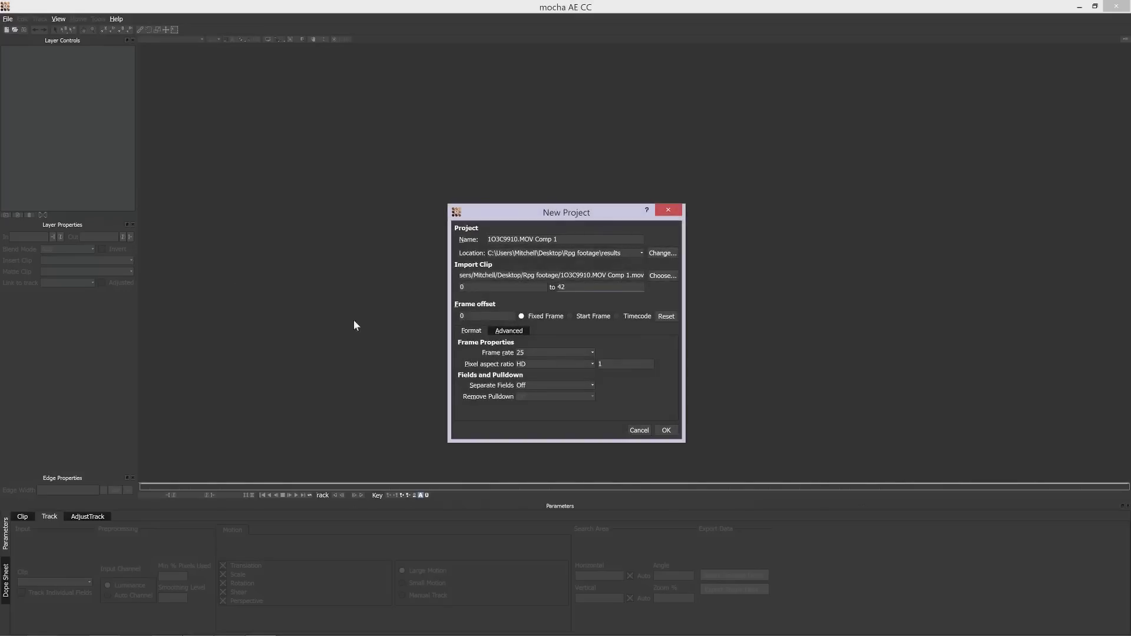
left_click(666, 430)
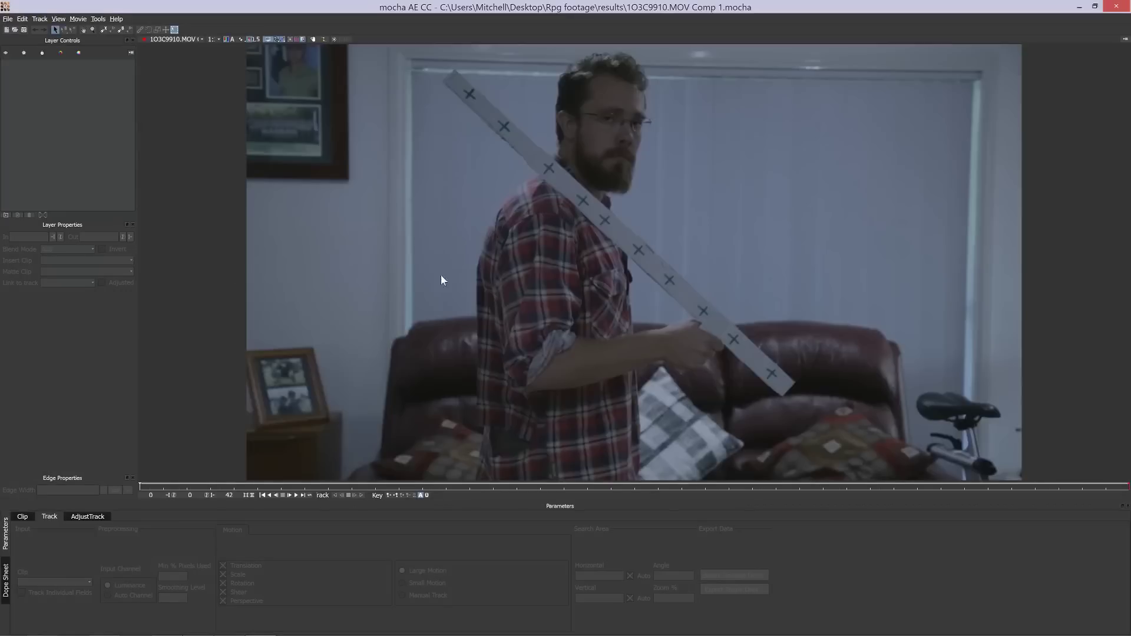
Draw a closed spline around the marked strip and fit its corner points to the strip's corners
left_click(103, 30)
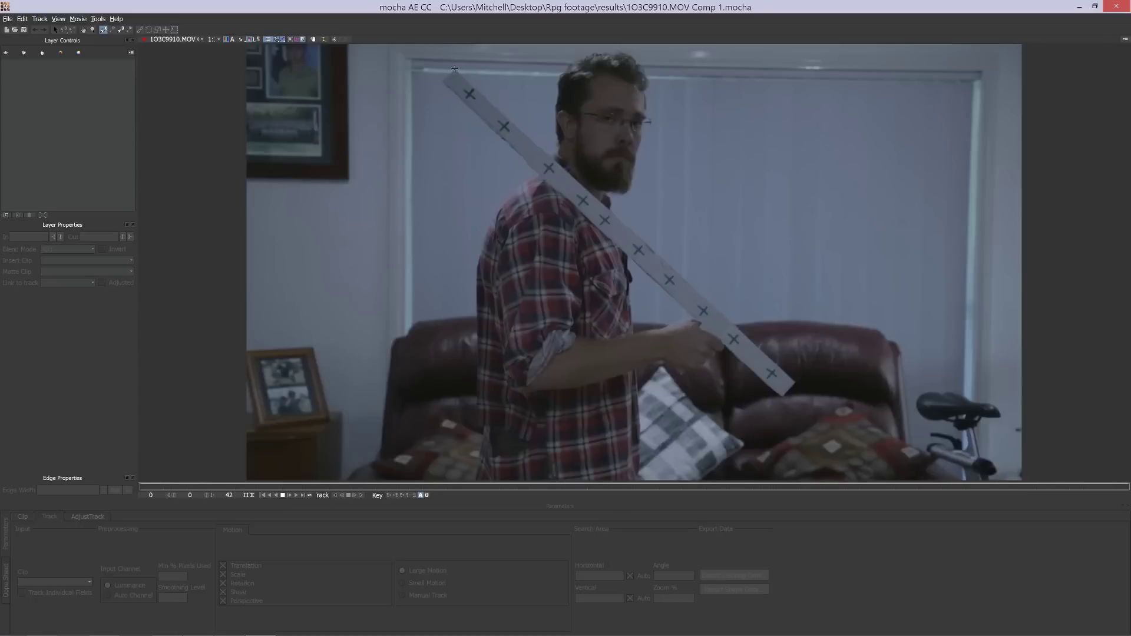
left_click(455, 69)
left_click(711, 343)
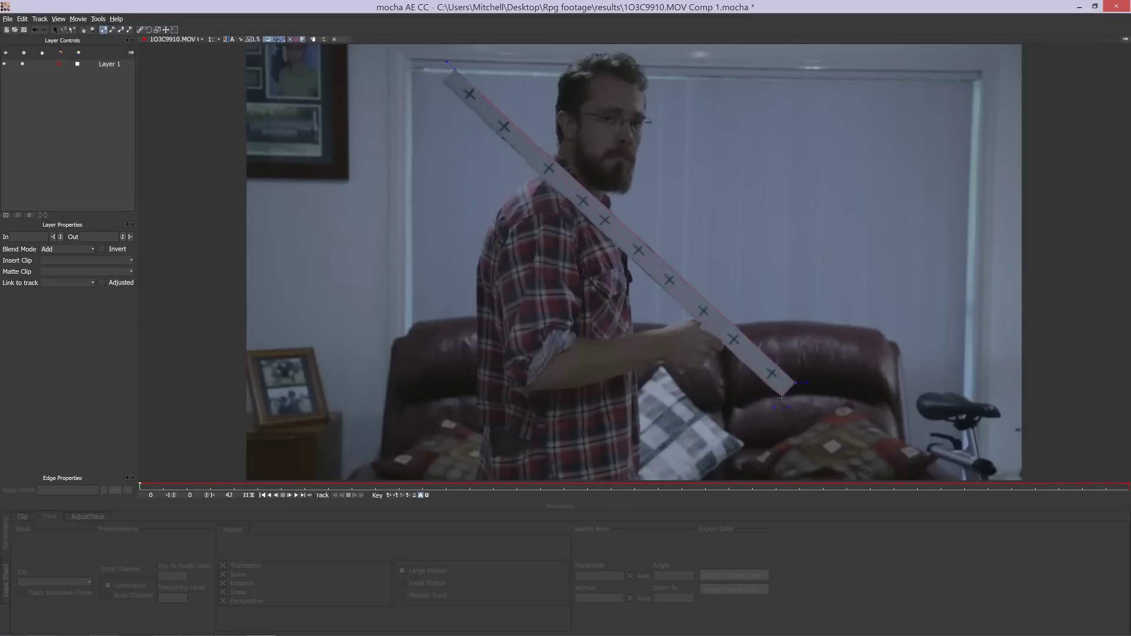
right_click(419, 73)
key("z")
left_click_drag(475, 107, 518, 141)
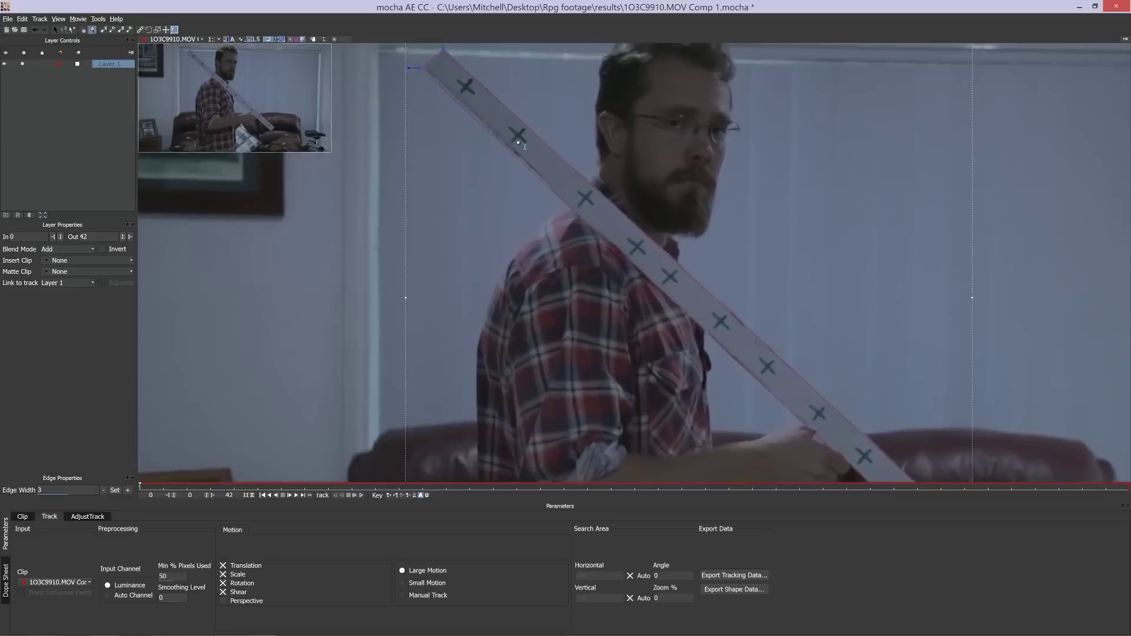
key("x")
left_click_drag(425, 86, 439, 142)
scroll(439, 142, "down", 3)
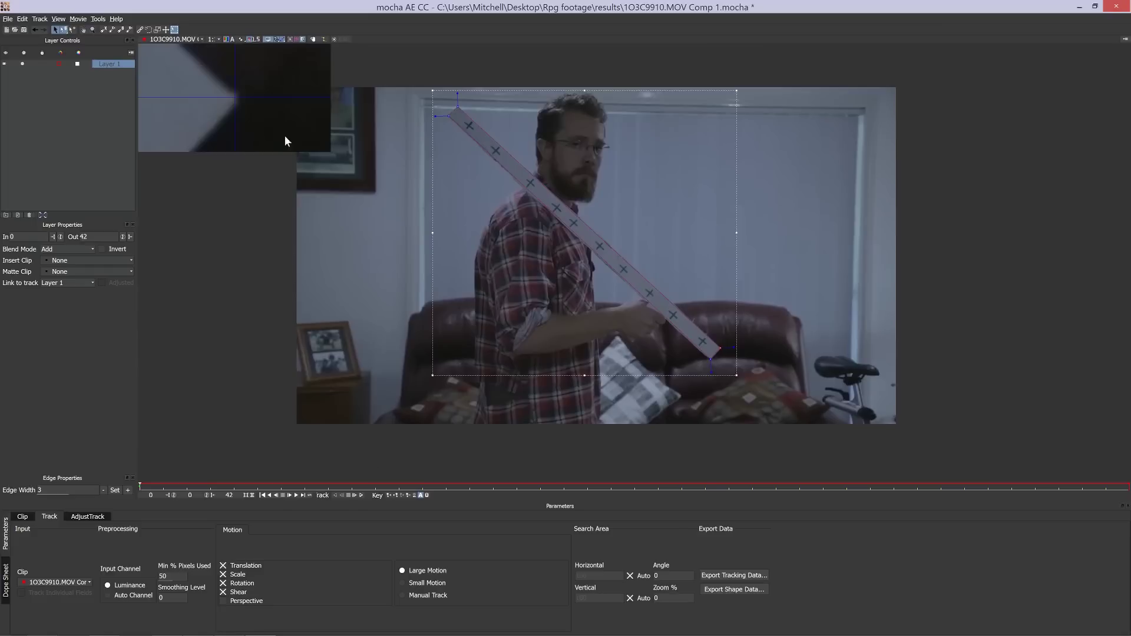
Show the planar grid, enable perspective motion and track the strip forward through the clip
left_click(296, 40)
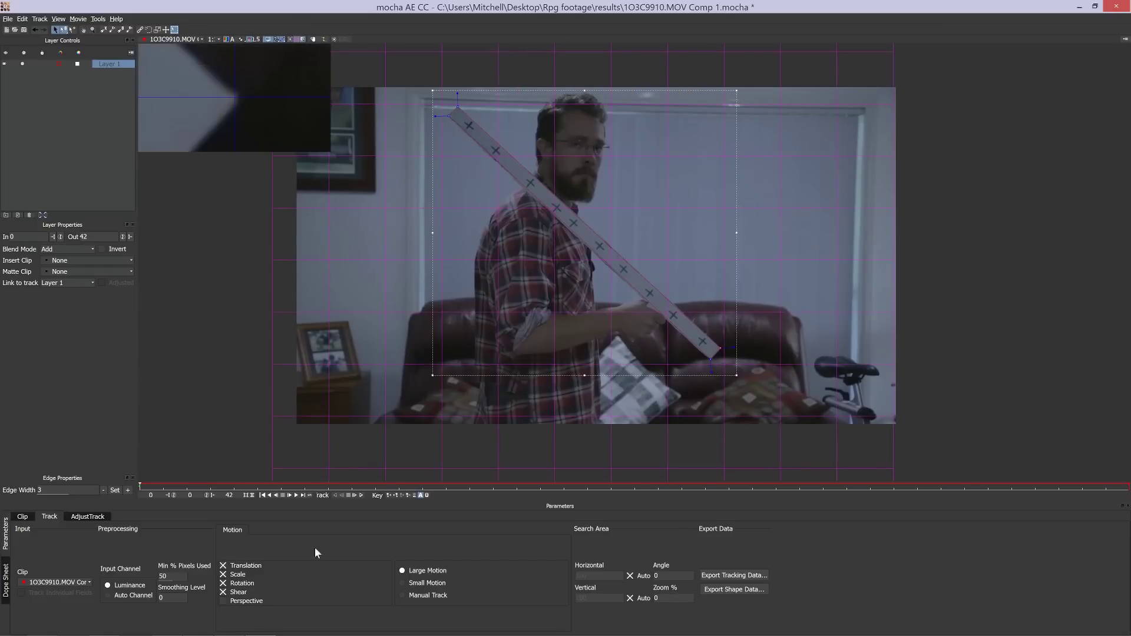
left_click(228, 603)
left_click(360, 495)
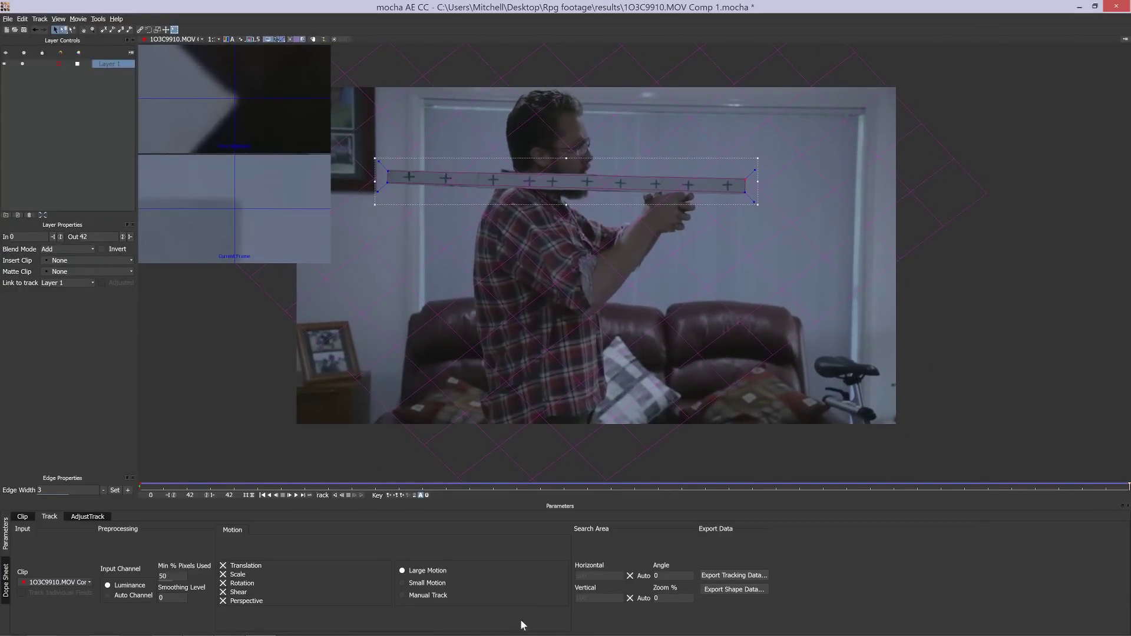
Export the tracking data to the clipboard as After Effects Corner Pin [supports motion blur]
left_click(726, 582)
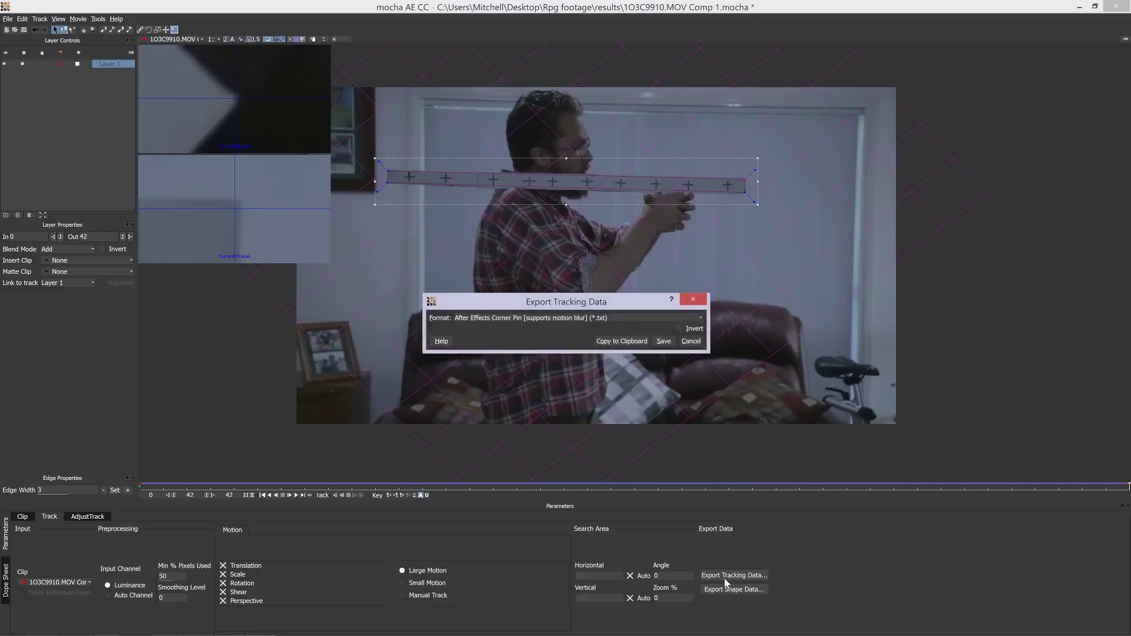
left_click(551, 321)
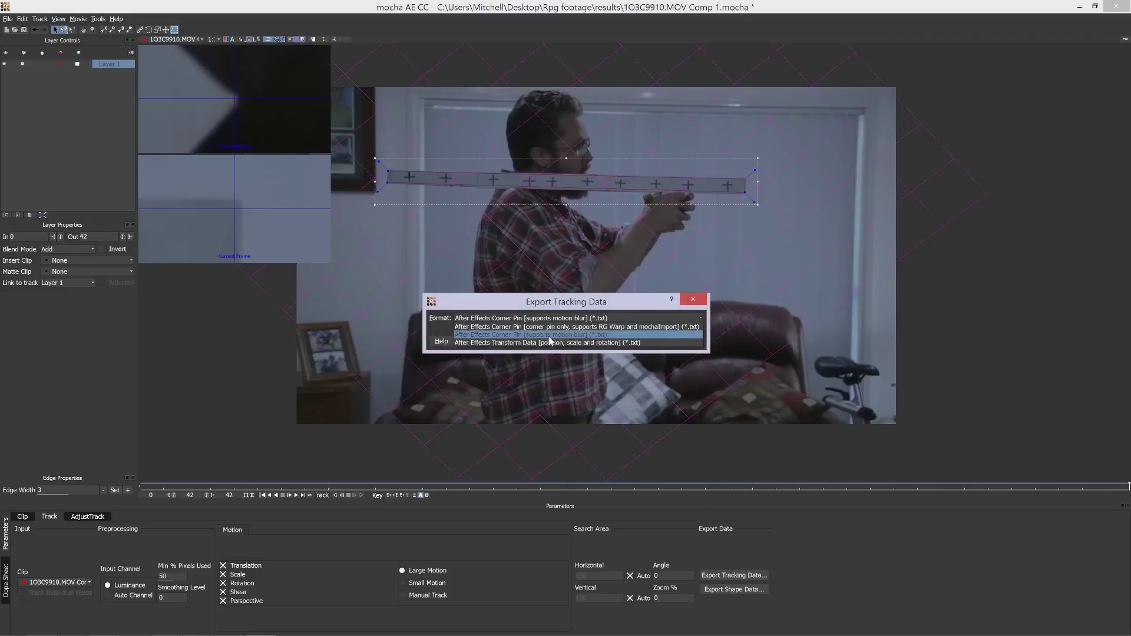
left_click(559, 336)
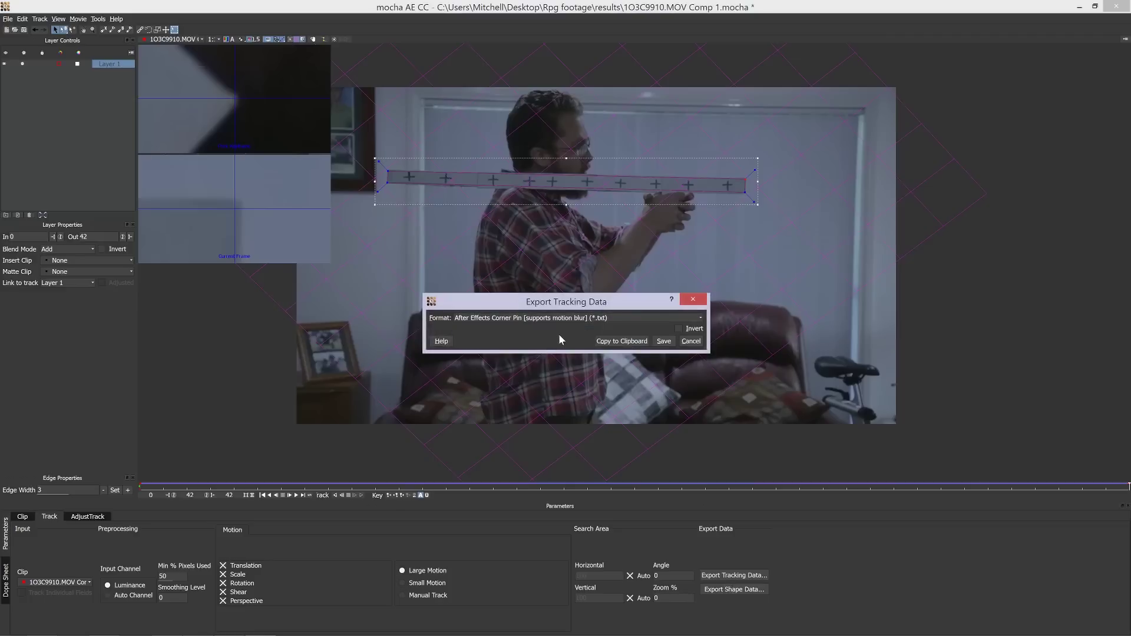
left_click(619, 341)
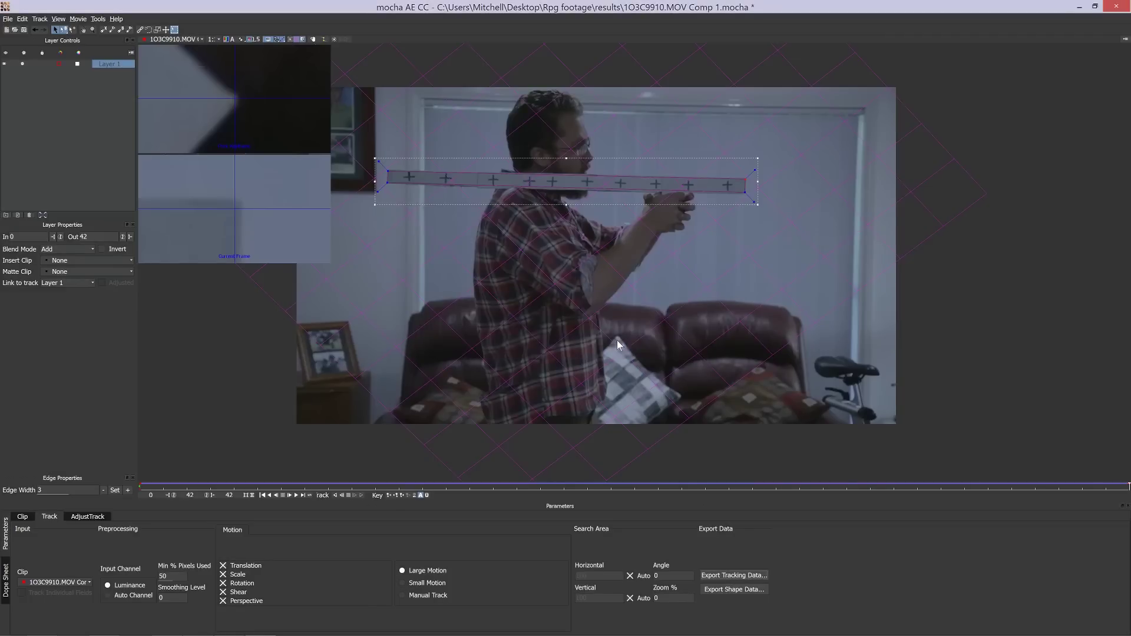
Switch to After Effects and add a black solid layer above the footage
left_click(229, 626)
right_click(162, 512)
mouse_move(224, 516)
left_click(329, 545)
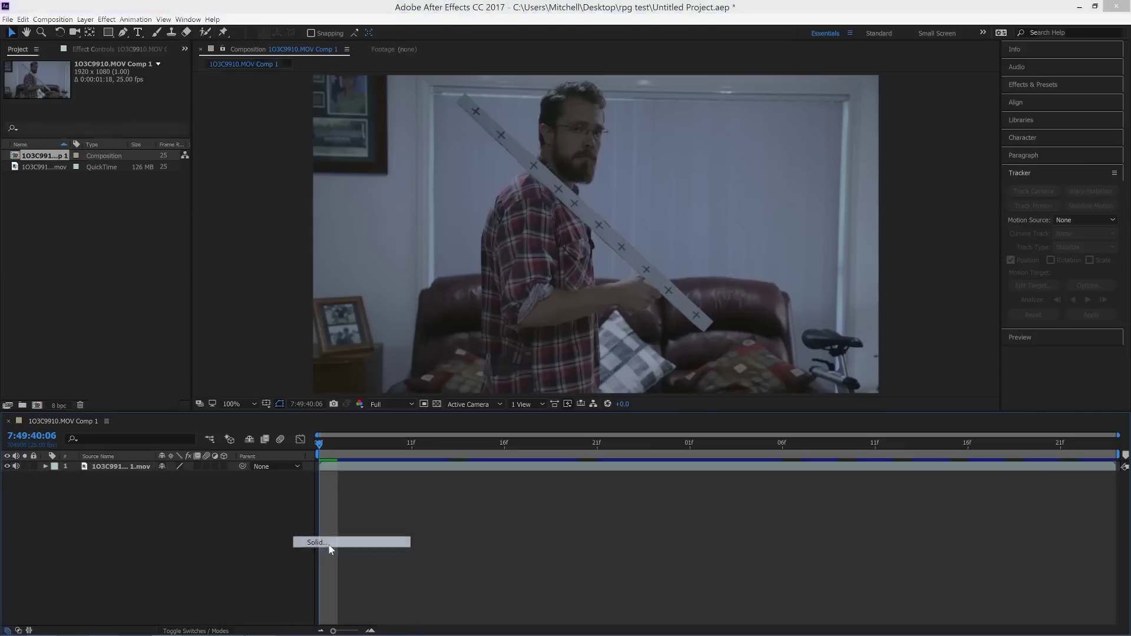
left_click(170, 240)
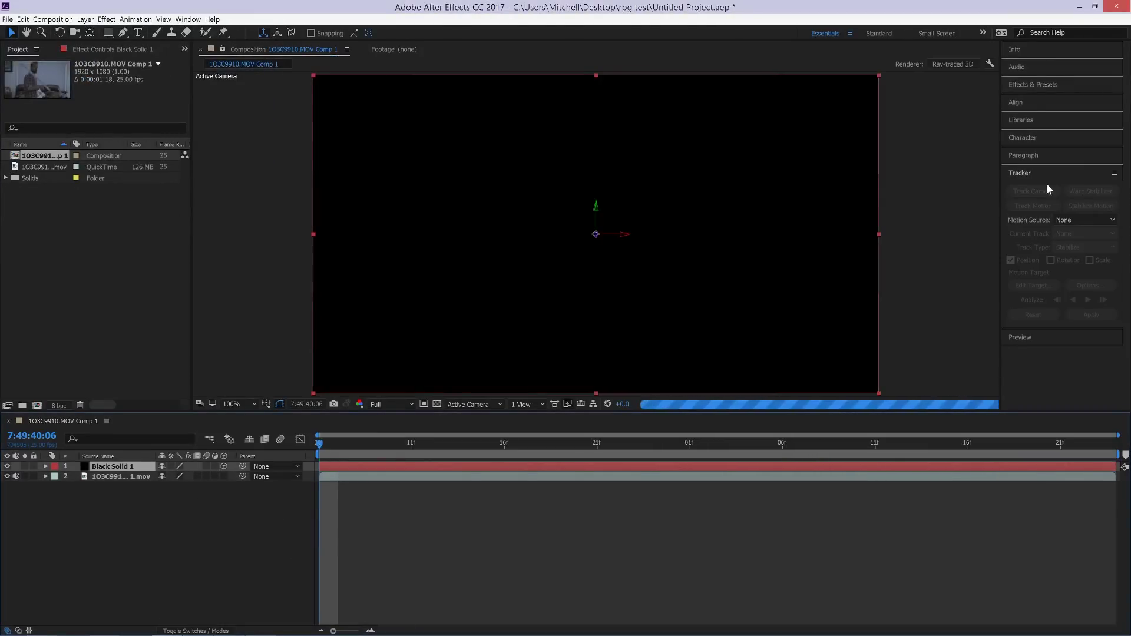
Apply the Grid effect to the black solid and paste the mocha corner pin tracking data onto it
left_click(1032, 85)
left_click(1024, 102)
type("grid")
left_click_drag(1038, 172, 127, 467)
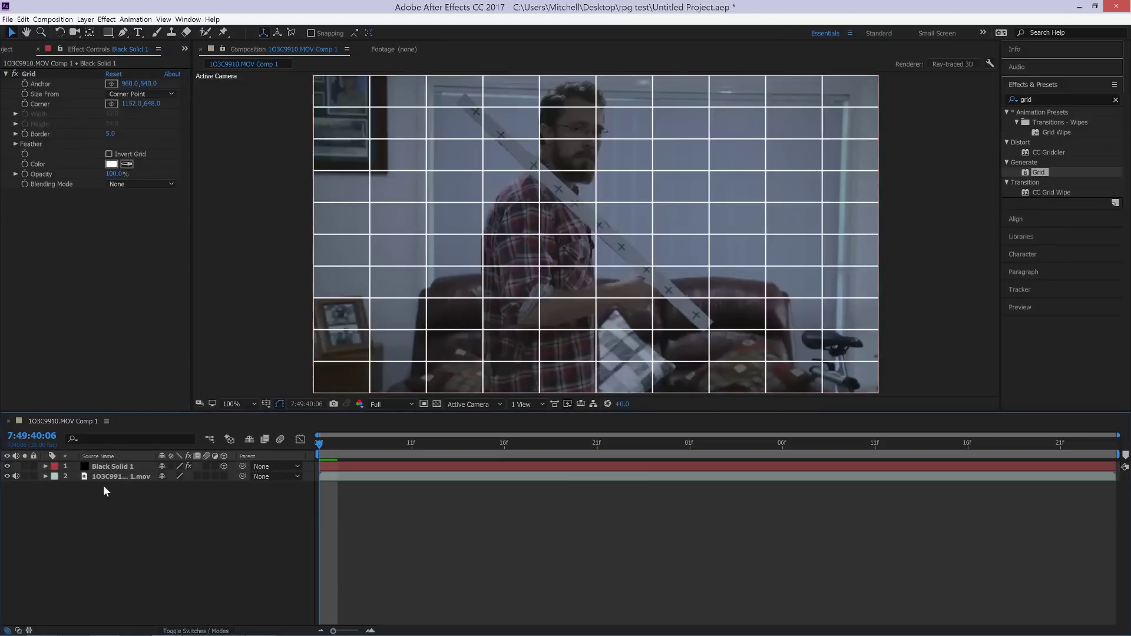
left_click(110, 465)
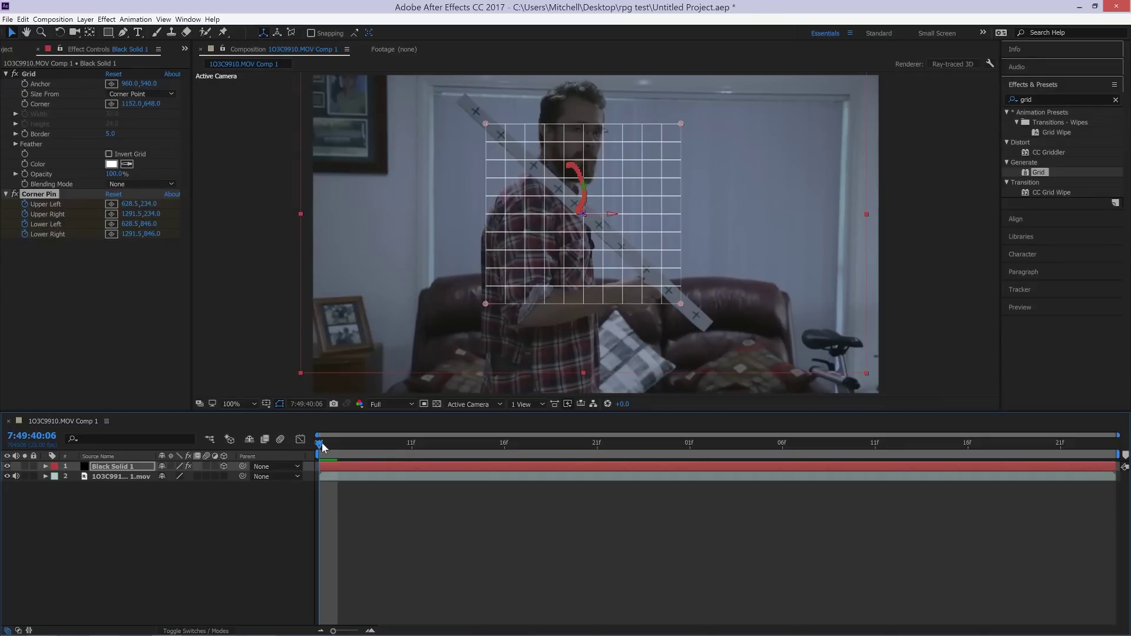
left_click_drag(322, 448, 285, 411)
Create a null object named trackpoint1 in the composition
right_click(84, 513)
mouse_move(116, 521)
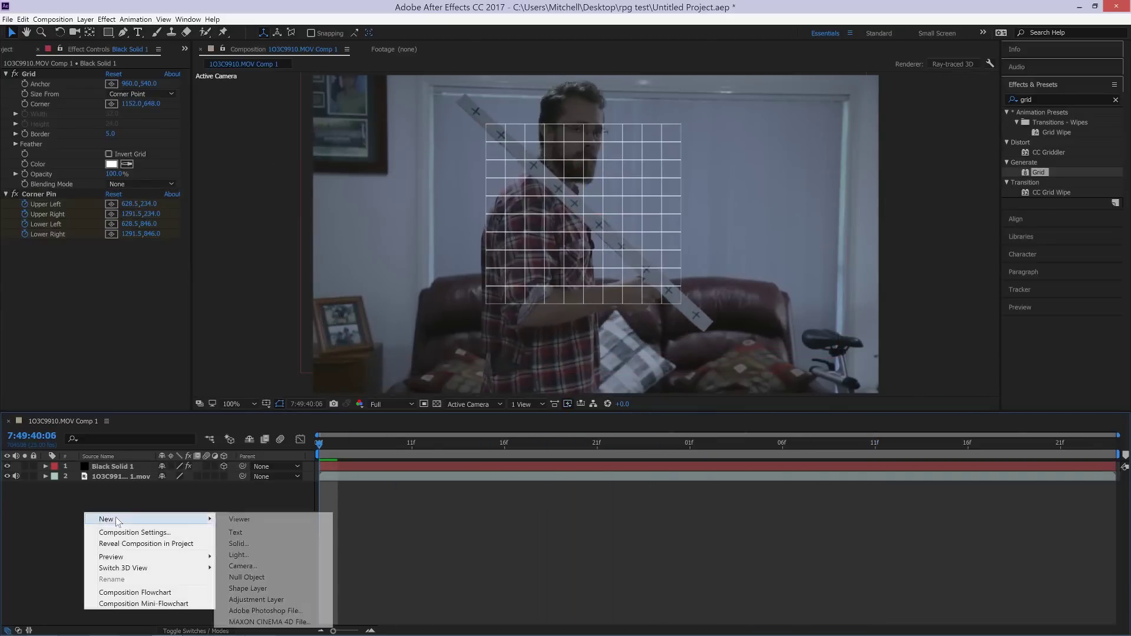
left_click(249, 578)
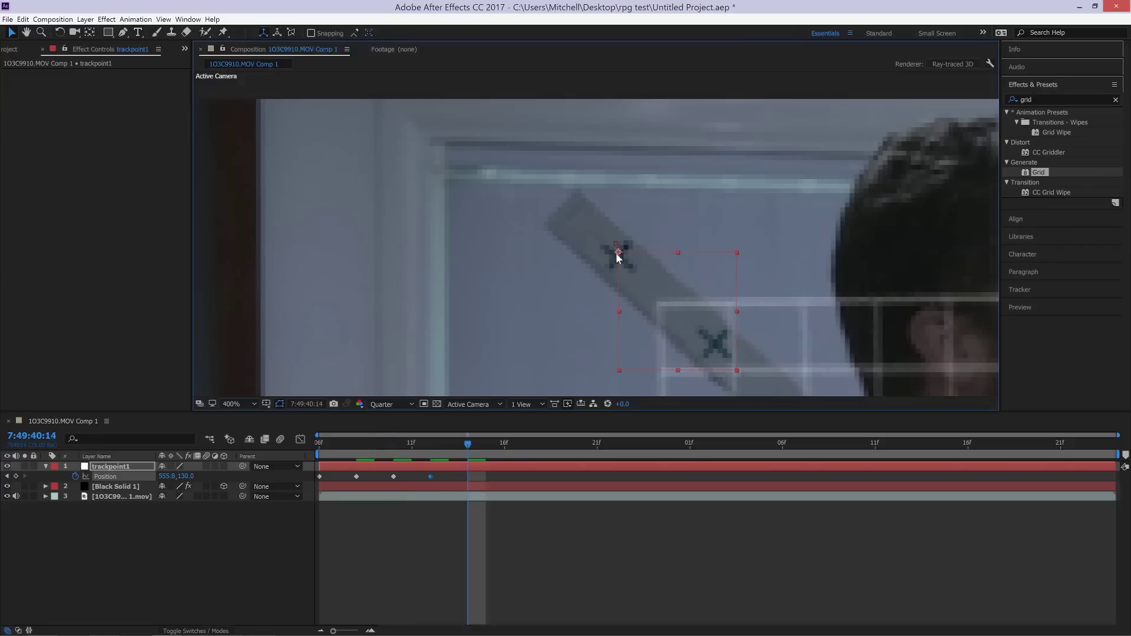
Keyframe trackpoint1's position every two frames so it follows the cross at the strip's upper end
left_click_drag(616, 253, 523, 332)
key("Page_Down")
key("Page_Down")
key("Page_Down")
key("Page_Down")
key("Page_Down")
key("Page_Down")
key("Page_Down")
key("Page_Down")
key("Page_Down")
key("Page_Down")
key("Page_Down")
key("Page_Down")
key("Page_Down")
key("Page_Down")
key("Page_Down")
key("Page_Down")
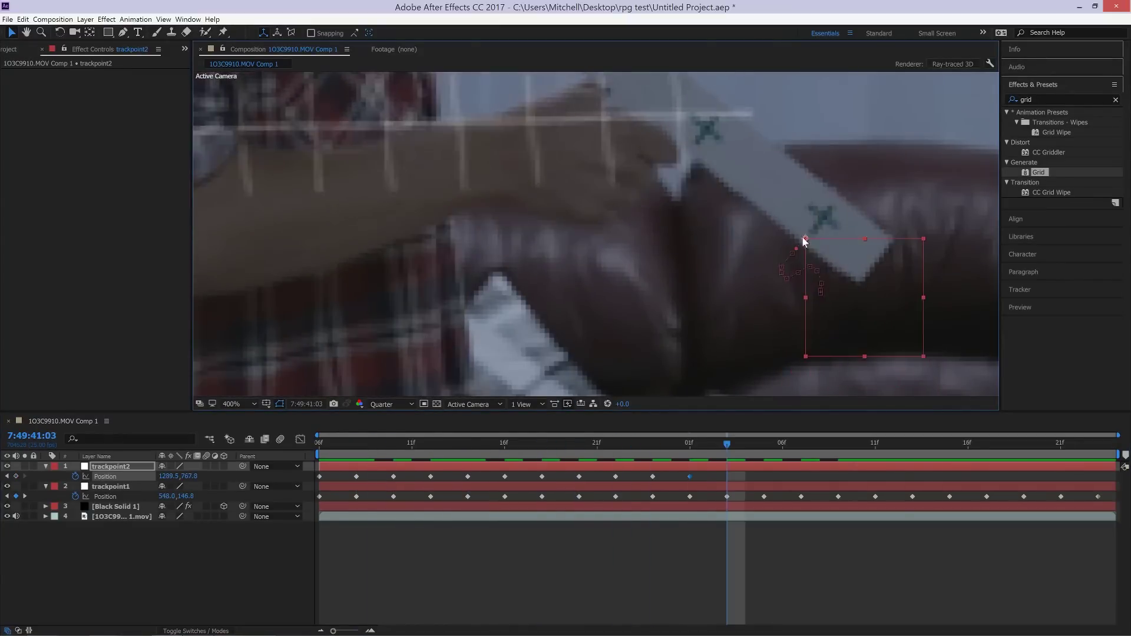
Keyframe trackpoint2's position every two frames to follow the cross at the strip's lower end, and play back the result
left_click(805, 237)
key("Page_Down")
key("Page_Down")
left_click_drag(850, 181, 599, 169)
key("Page_Down")
key("Page_Down")
key("Page_Down")
key("Page_Down")
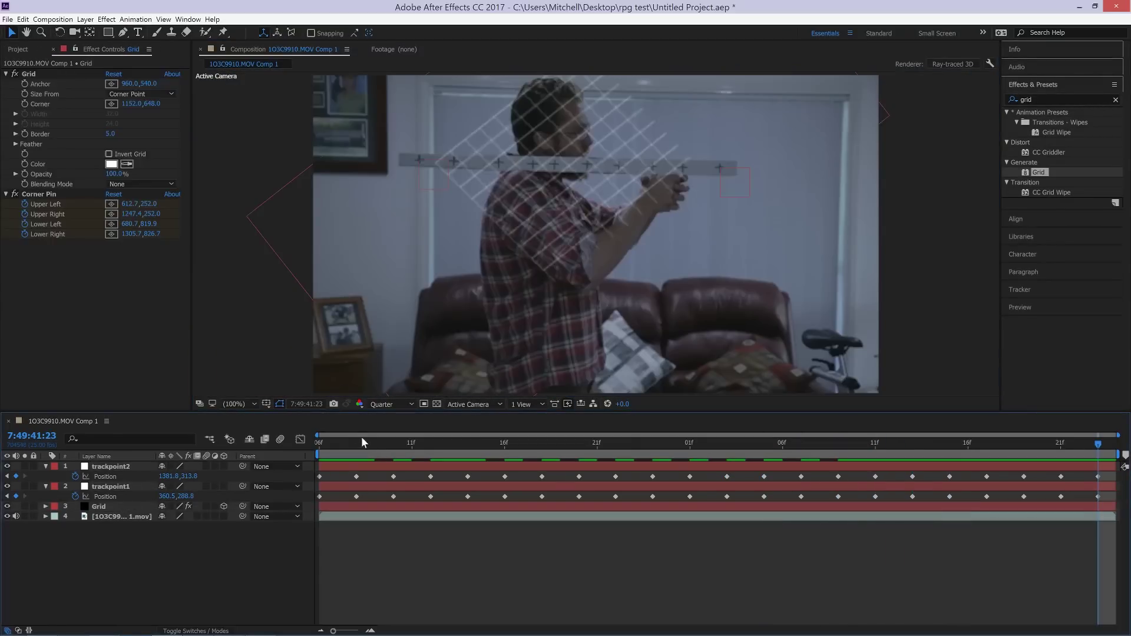
left_click_drag(362, 442, 517, 468)
key("space")
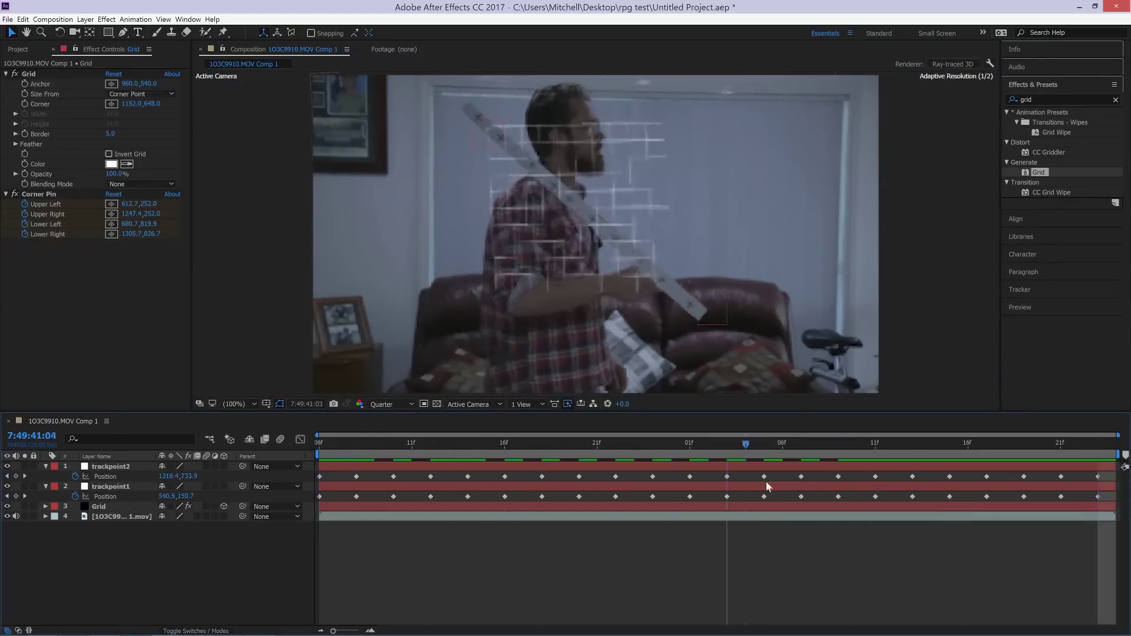
Add a two-node camera with the 50mm preset to the composition
right_click(137, 449)
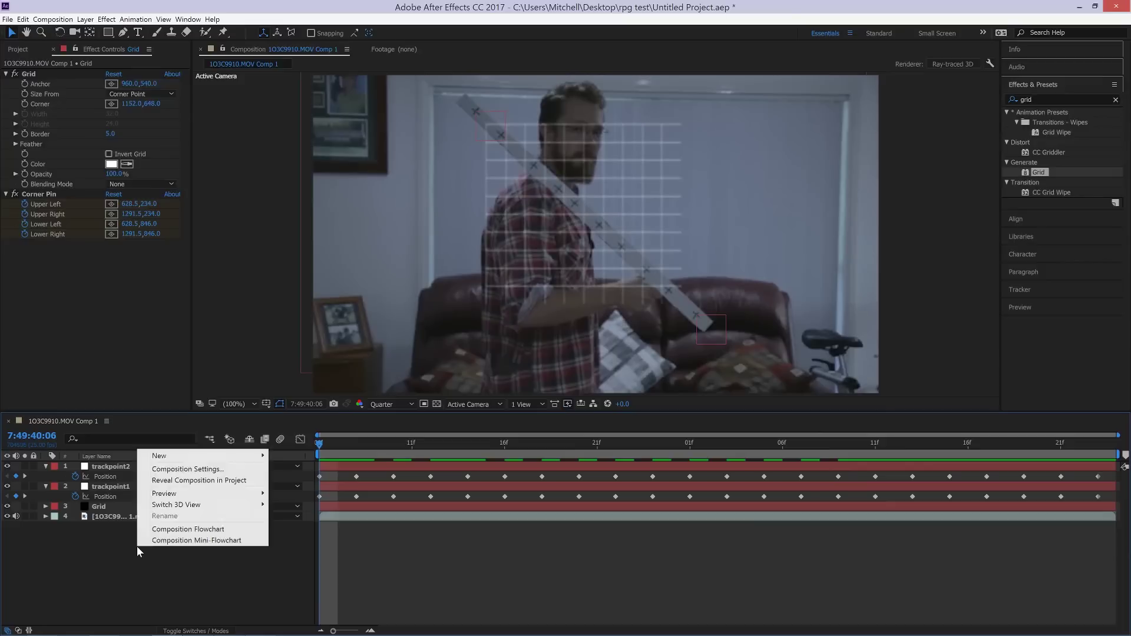
mouse_move(215, 455)
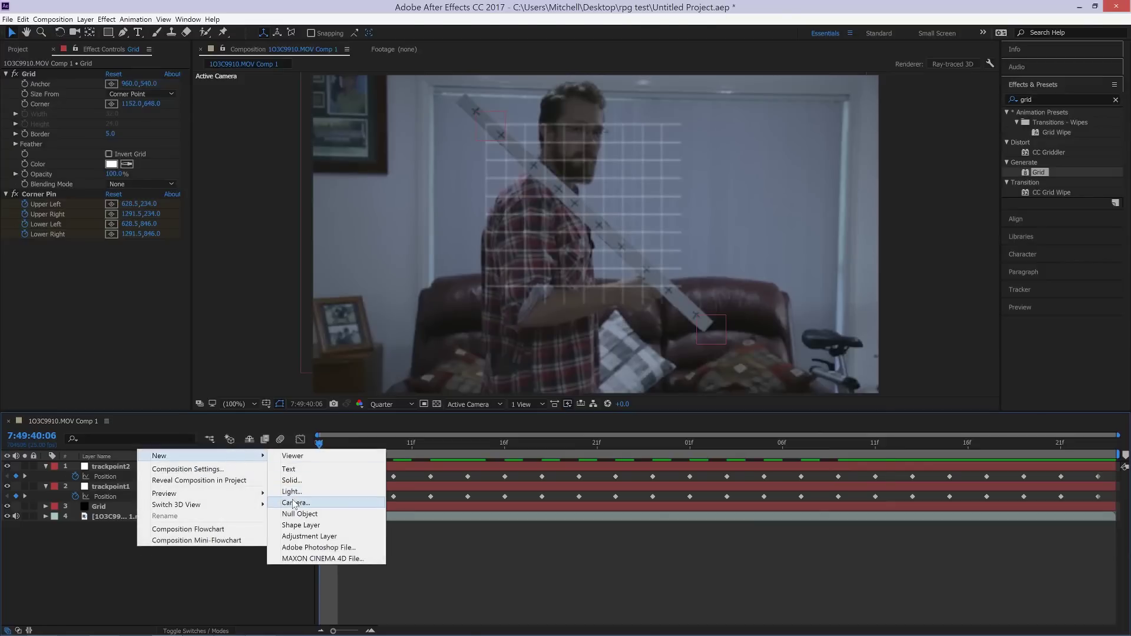
left_click(294, 503)
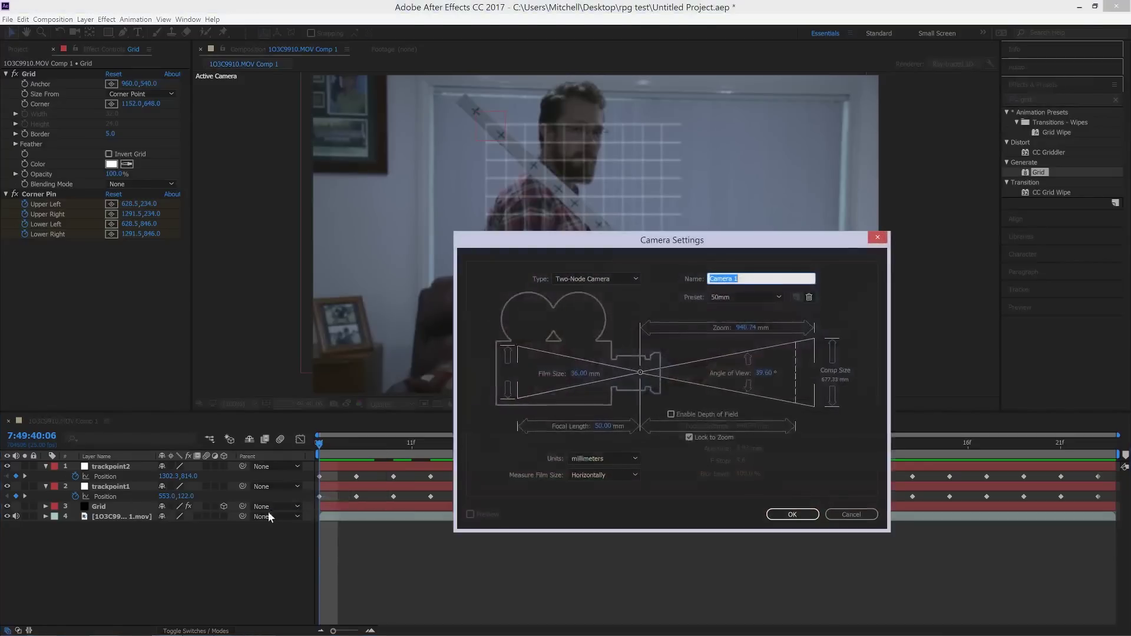
left_click(793, 515)
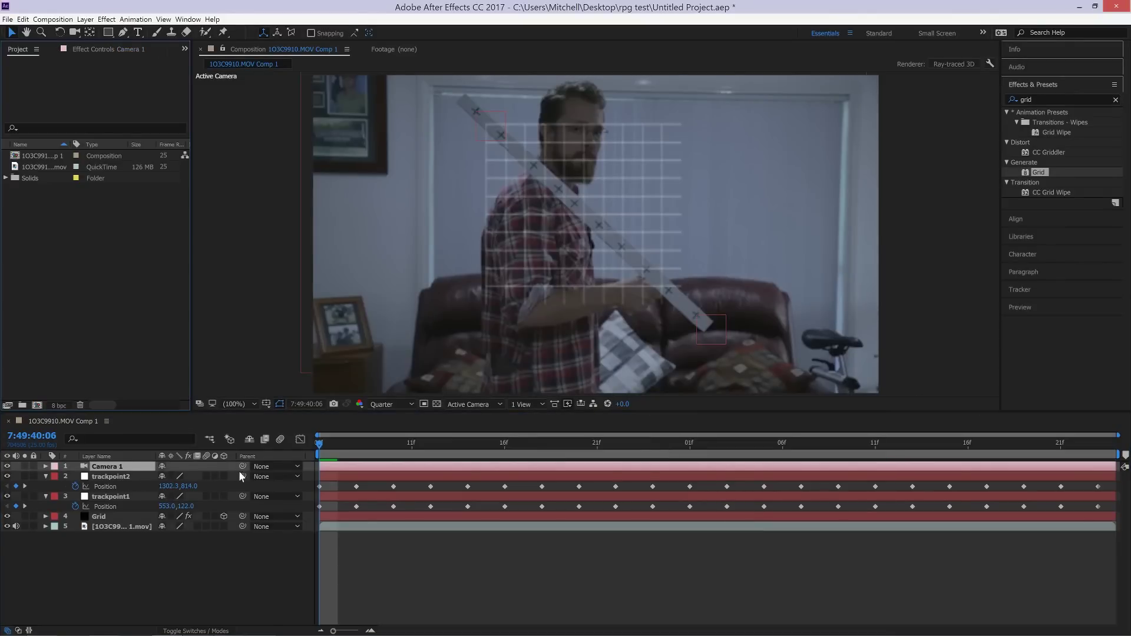
Make the trackpoint2 and trackpoint1 null layers 3D
left_click(224, 477)
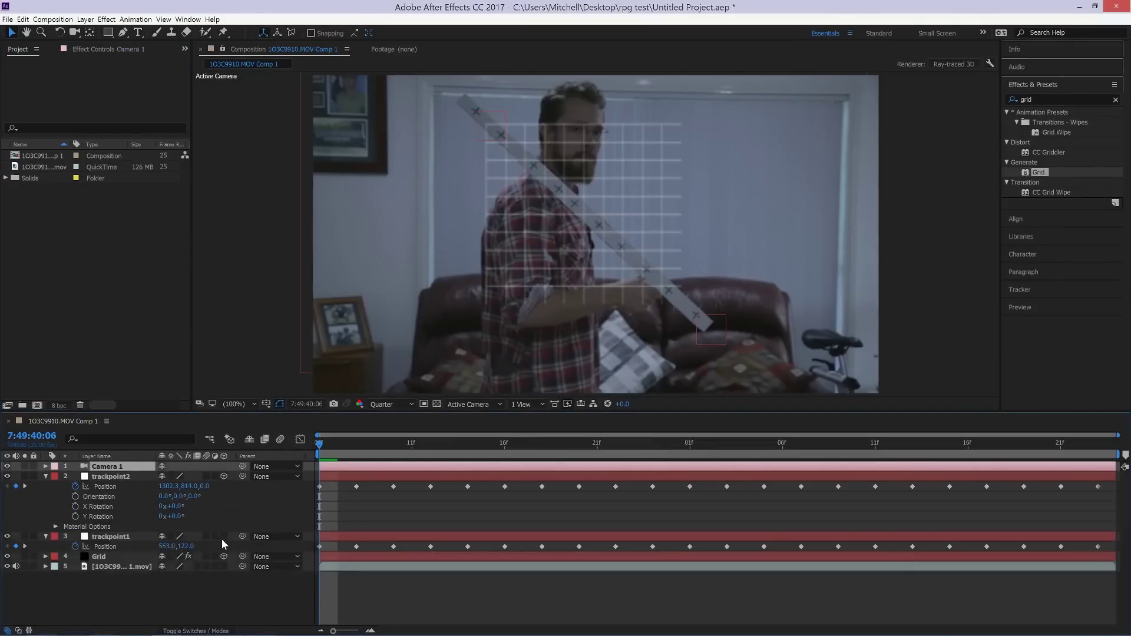
left_click(223, 538)
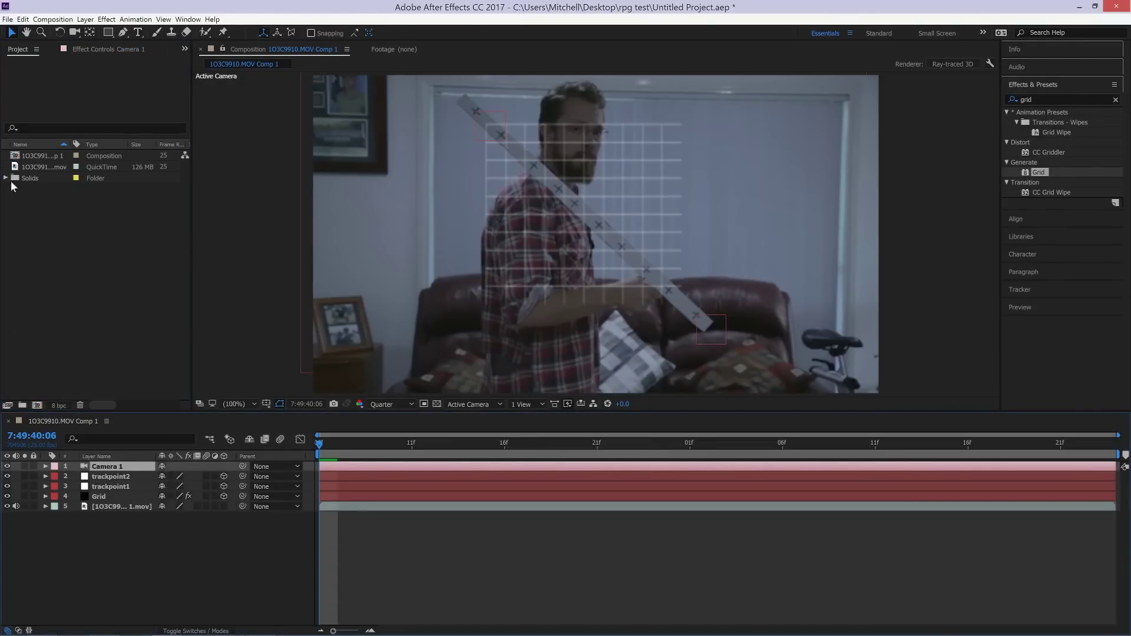
Export the composition to Cinema 4D as composite.c4d in the rpg test folder, overwriting the existing file
left_click(8, 18)
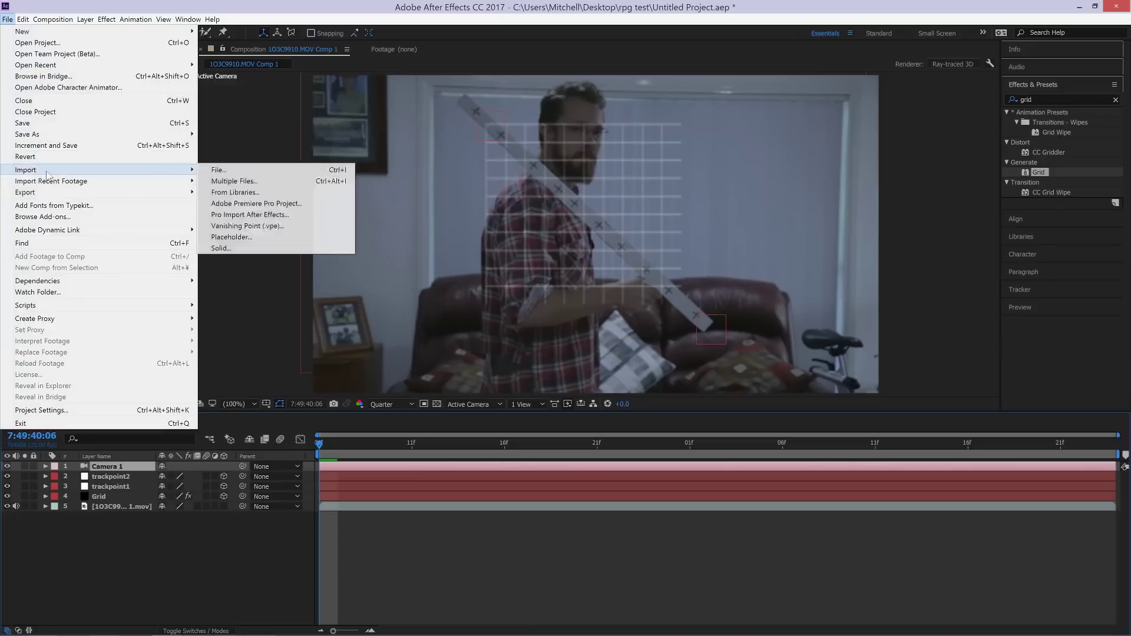
mouse_move(77, 193)
left_click(253, 236)
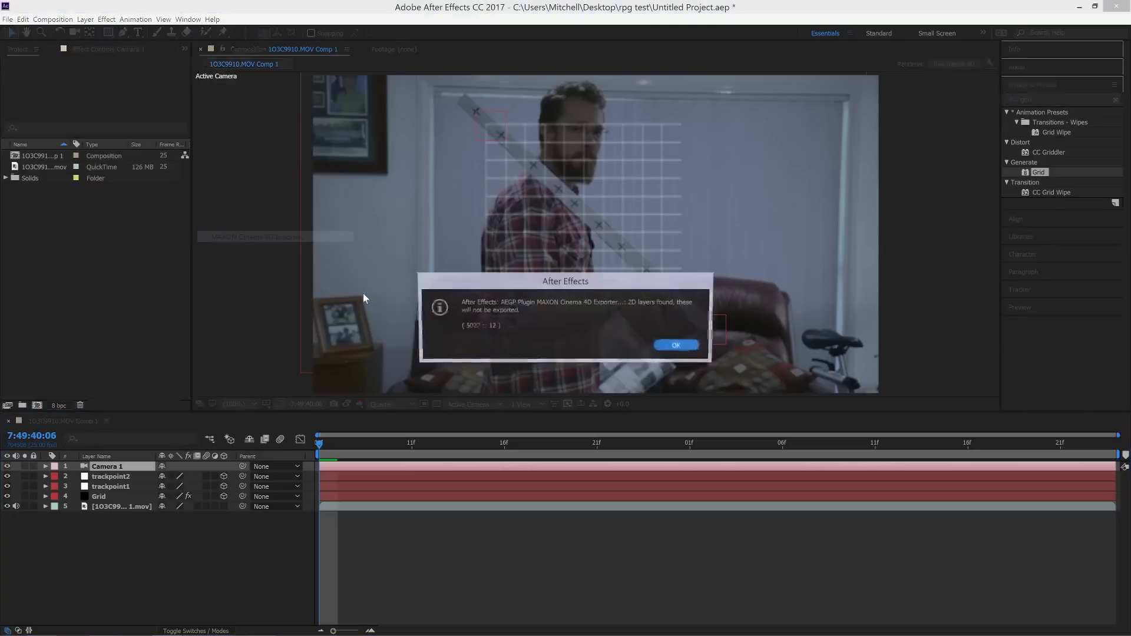
left_click(691, 347)
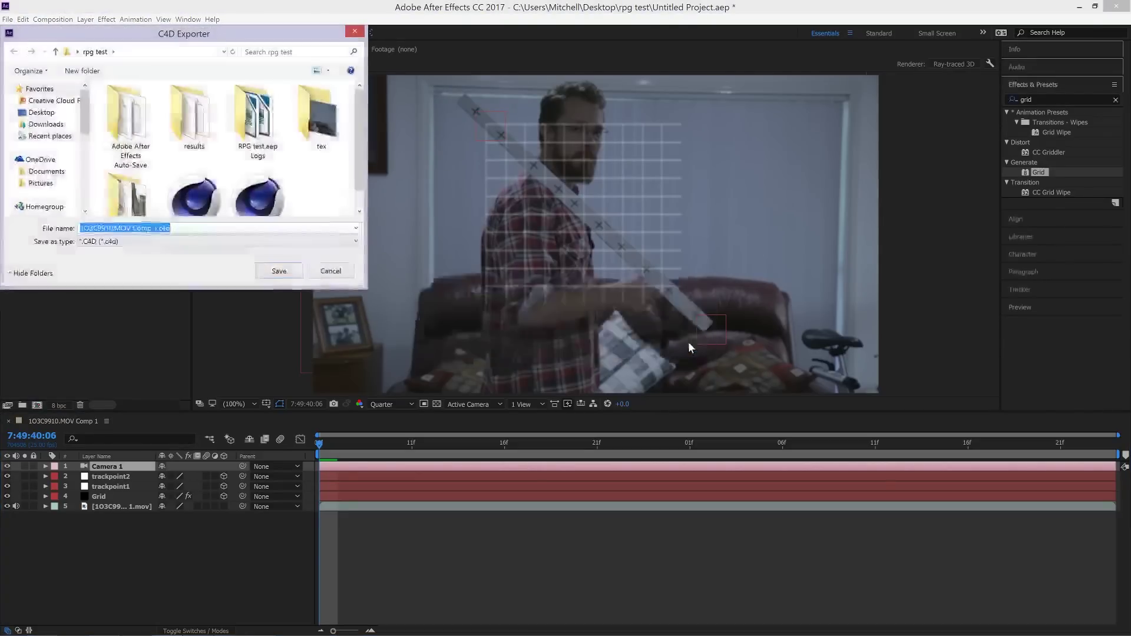
left_click_drag(358, 157, 361, 190)
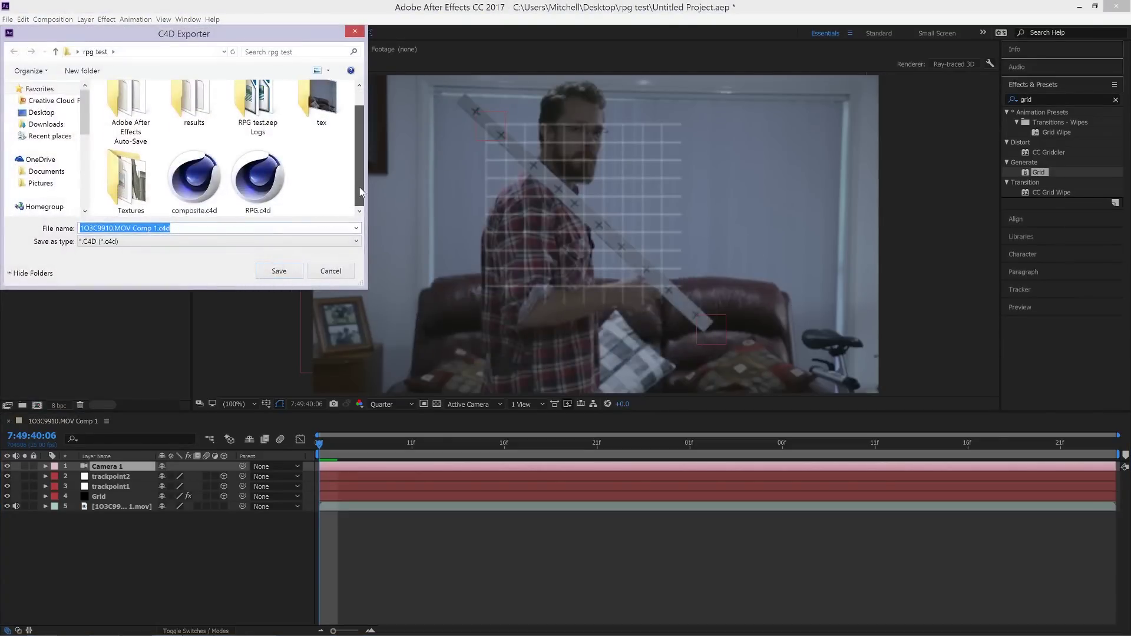
left_click(192, 174)
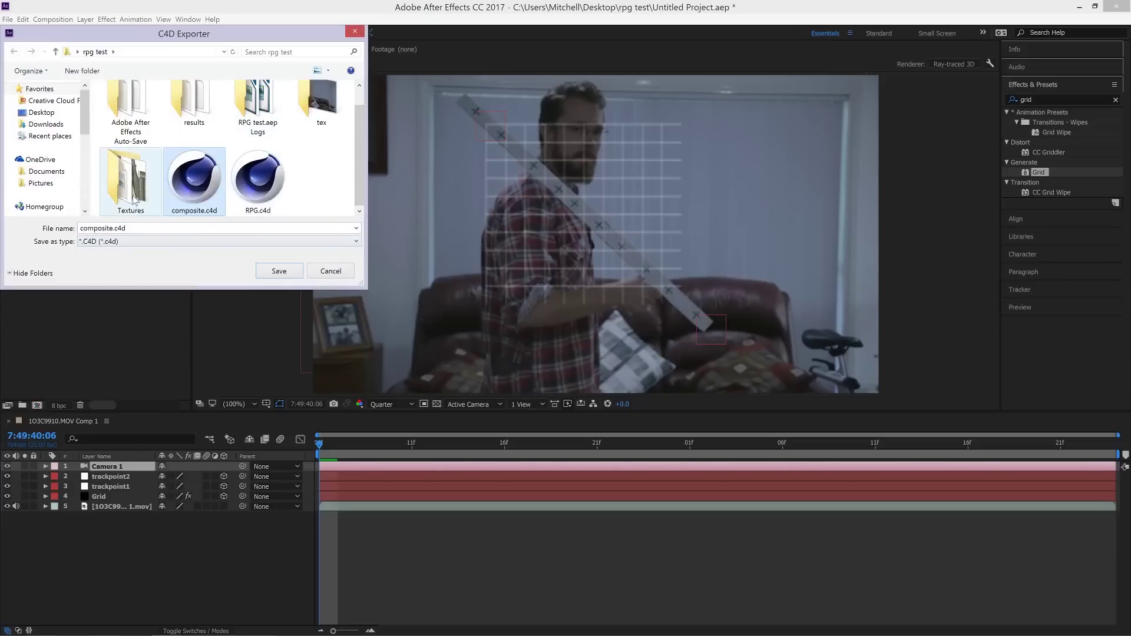
left_click(280, 271)
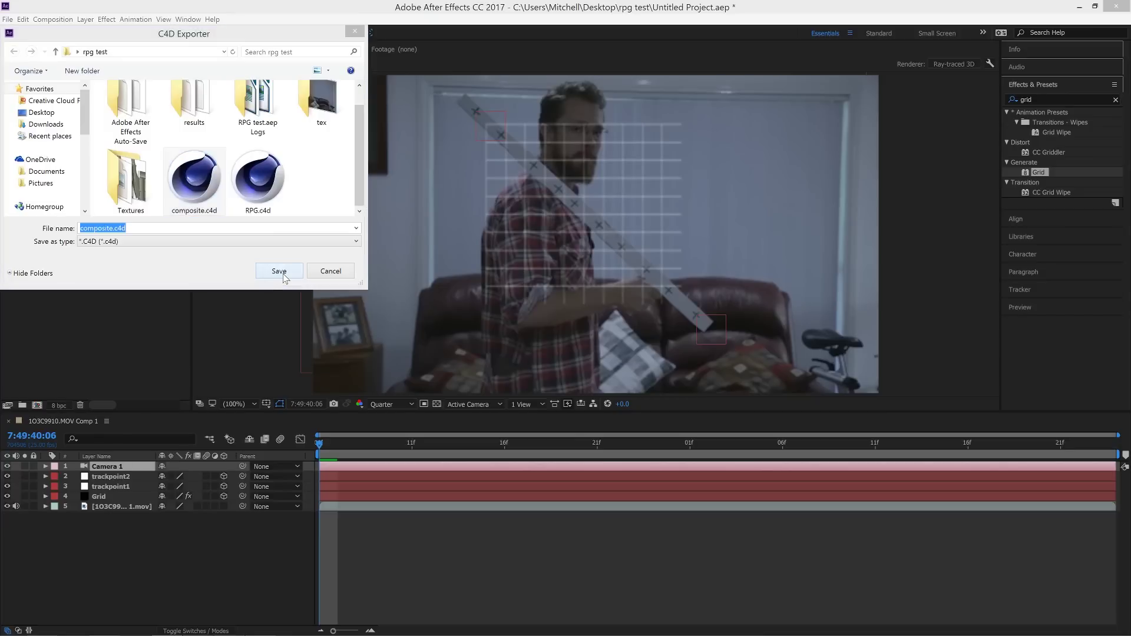
left_click(626, 328)
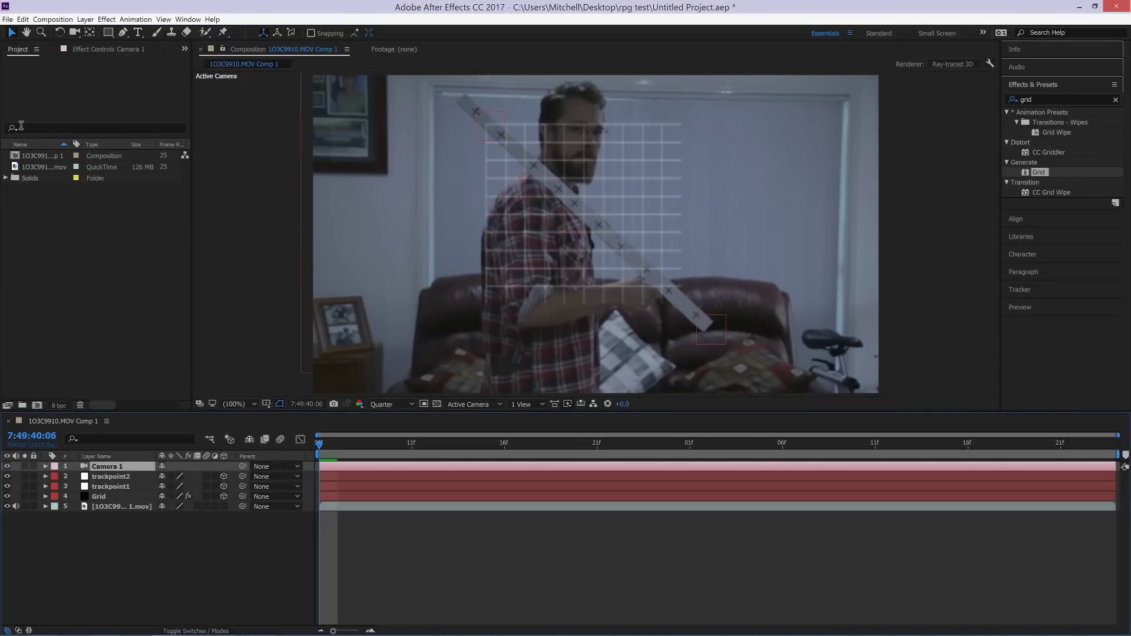
Import composite.c4d from the rpg test folder into the project as footage
right_click(48, 226)
mouse_move(148, 278)
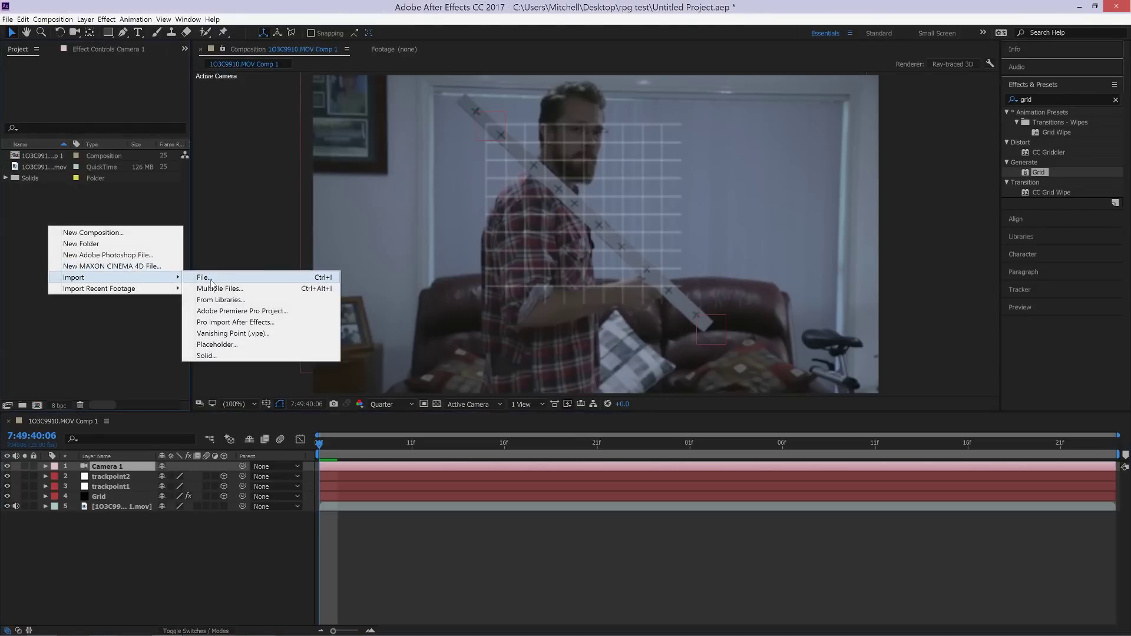
left_click(211, 278)
left_click(302, 203)
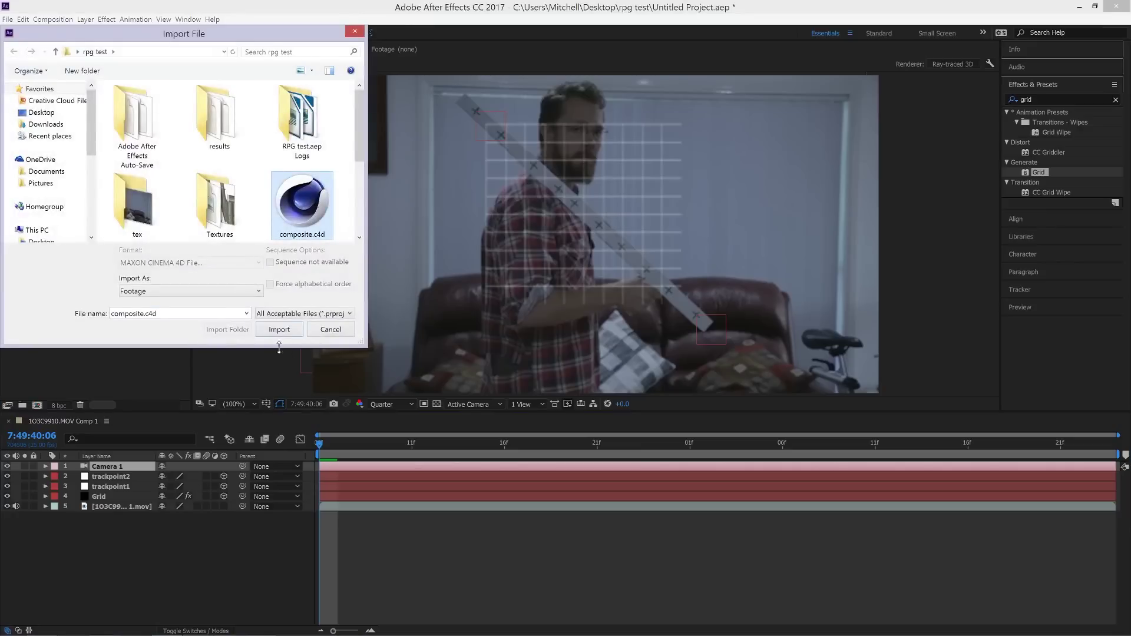
left_click(278, 329)
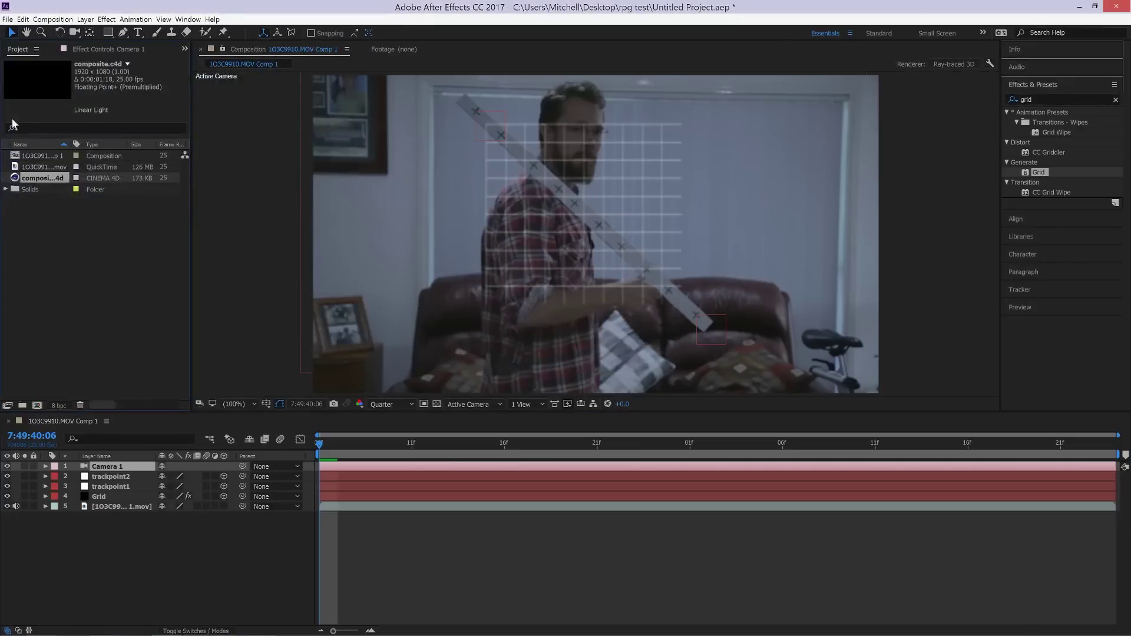
Open composite.c4d for editing in Cinema 4D Lite and play back its animation
left_click(23, 19)
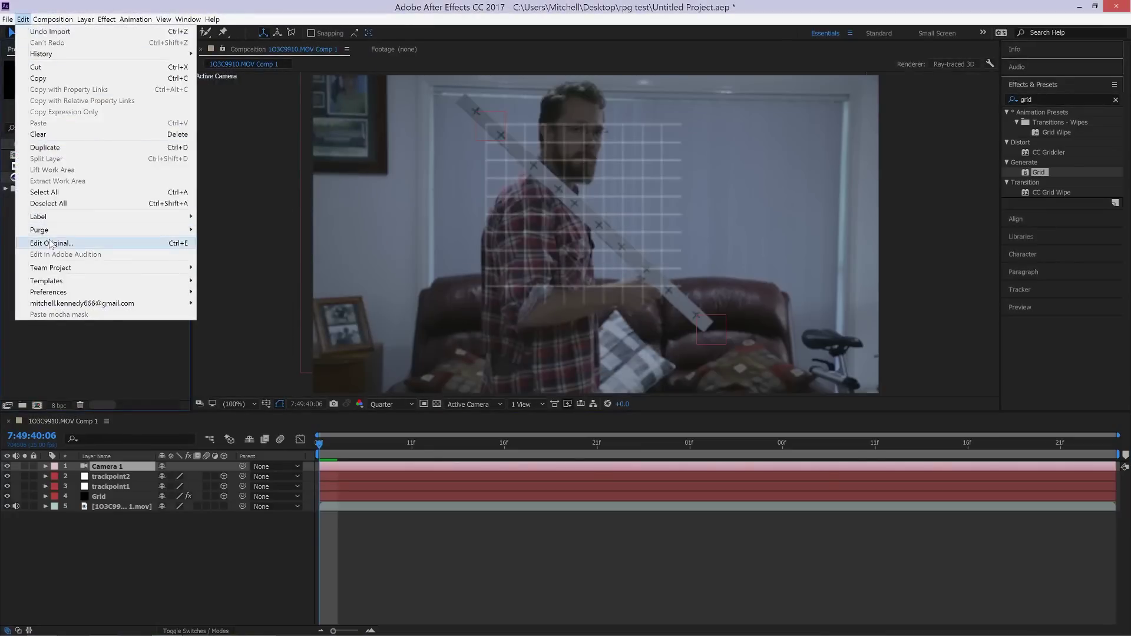
left_click(48, 242)
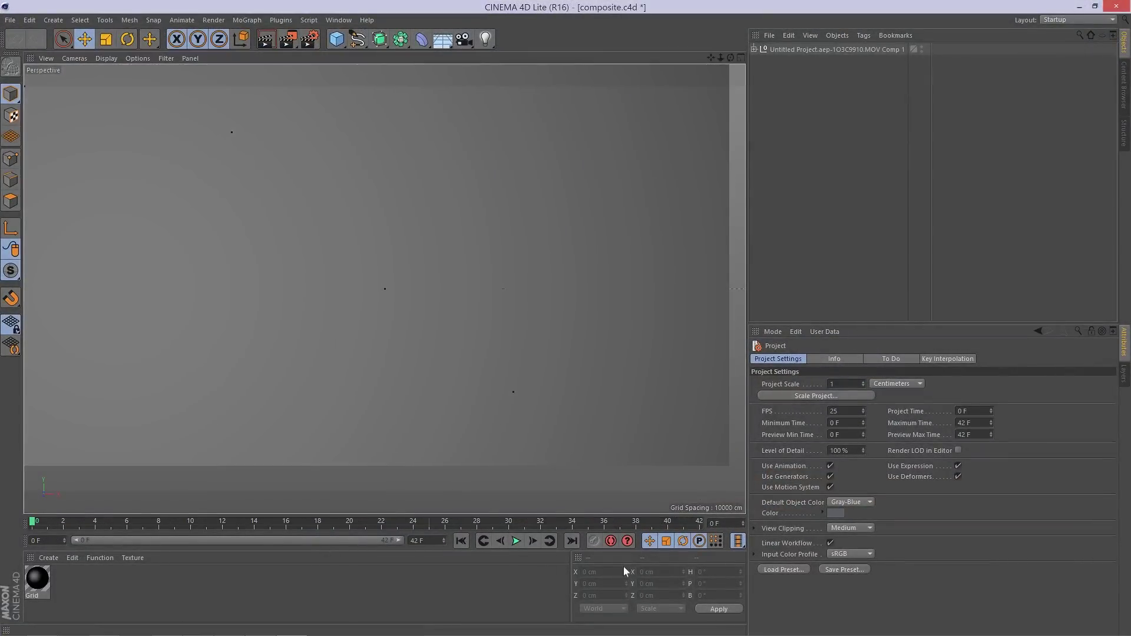
left_click(515, 540)
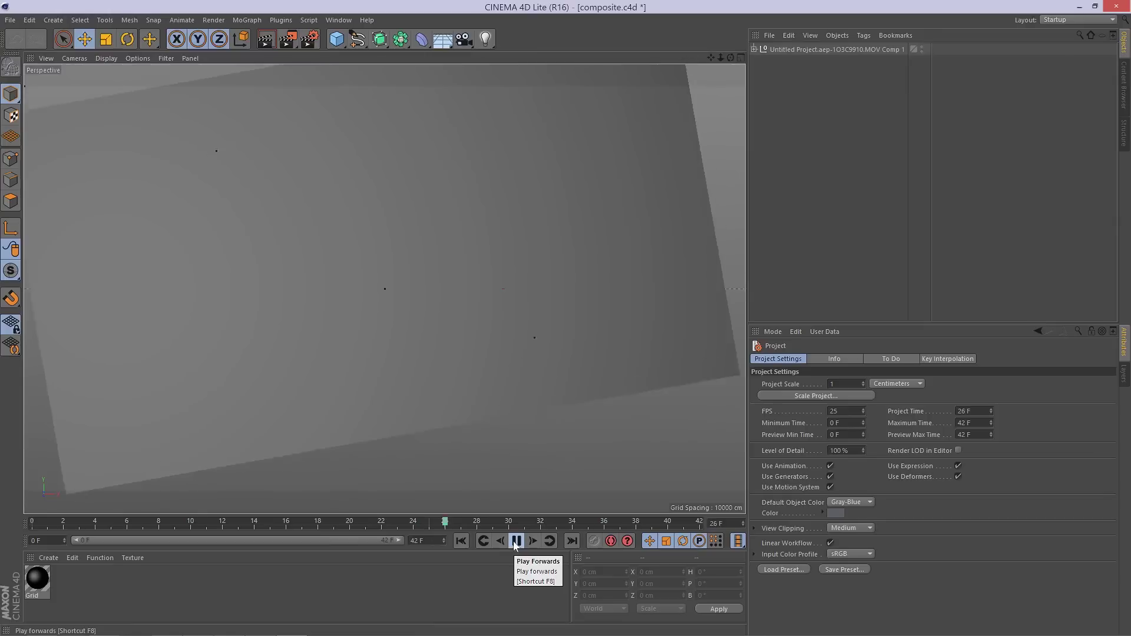
left_click(516, 540)
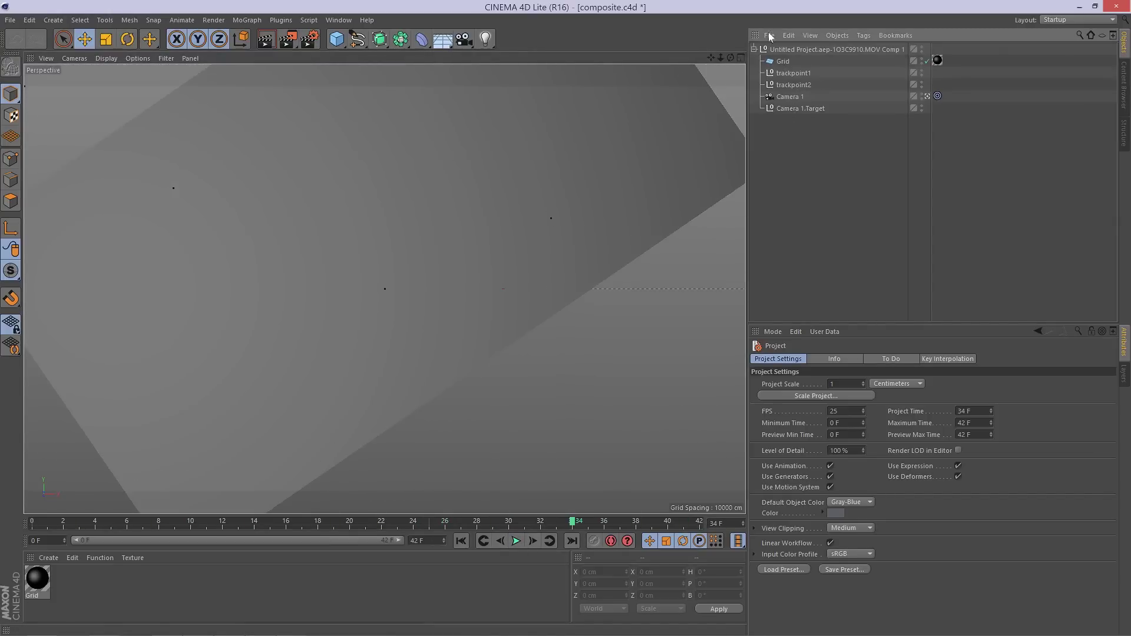
Merge the RPG.c4d rocket launcher model into the scene
left_click(769, 37)
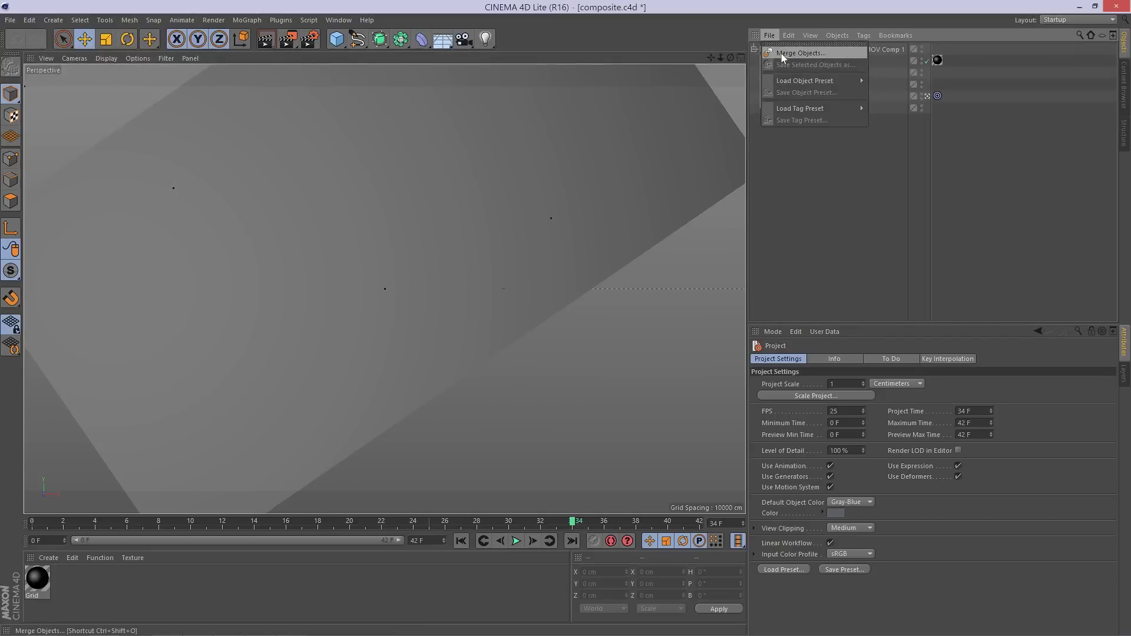
left_click(783, 56)
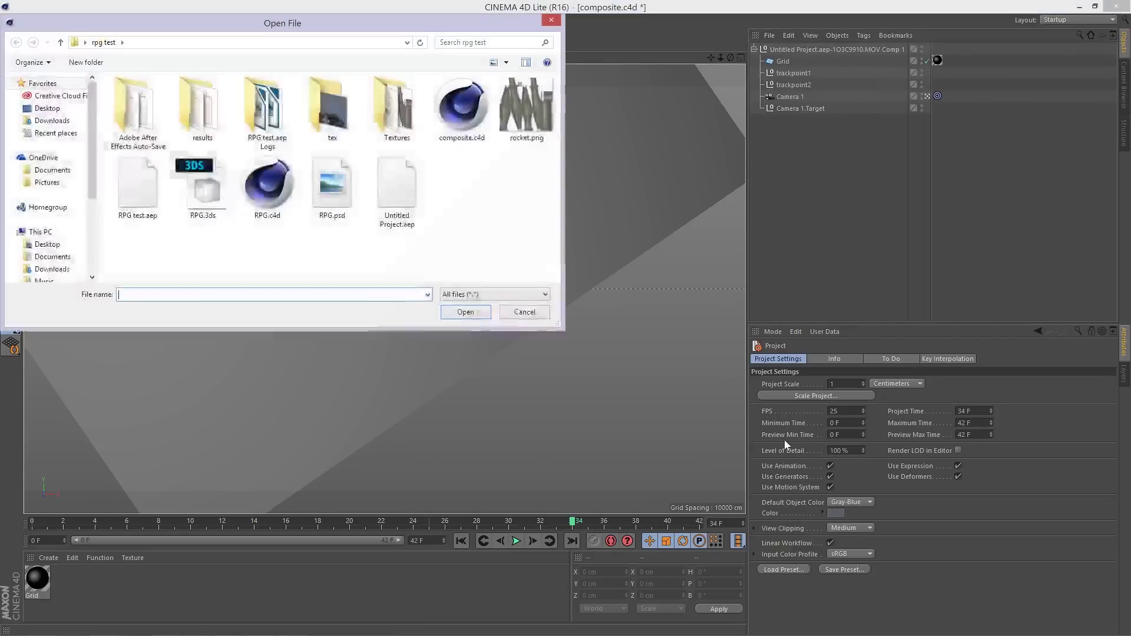
left_click(286, 219)
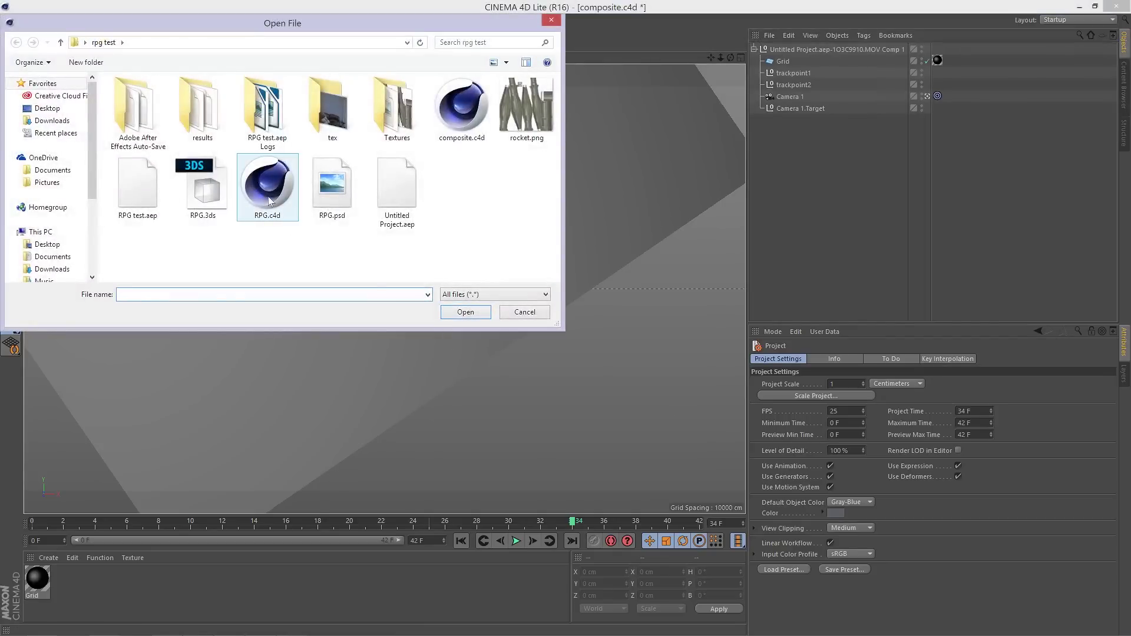
left_click(467, 314)
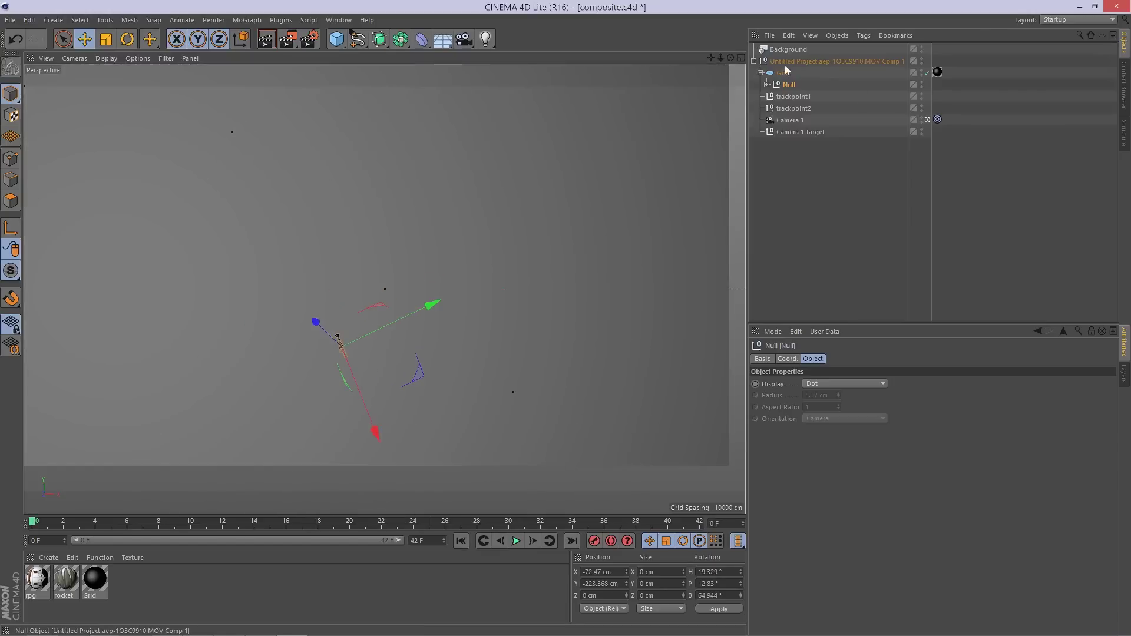
Disable the Grid plane and view the scene through the Default Camera
left_click(927, 72)
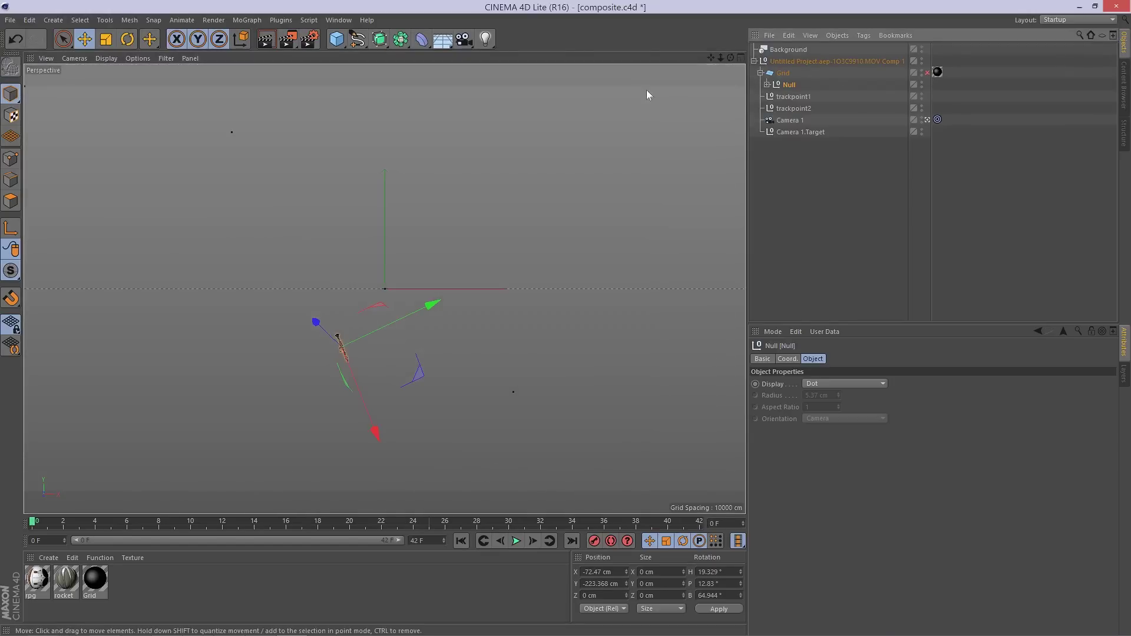
left_click(71, 59)
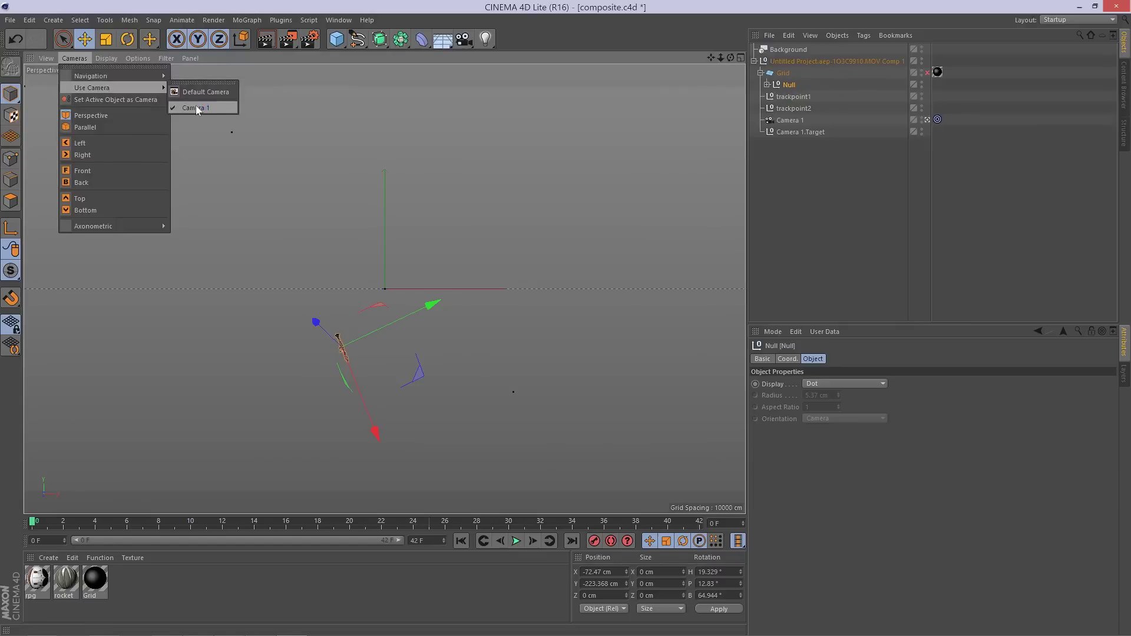
left_click(192, 92)
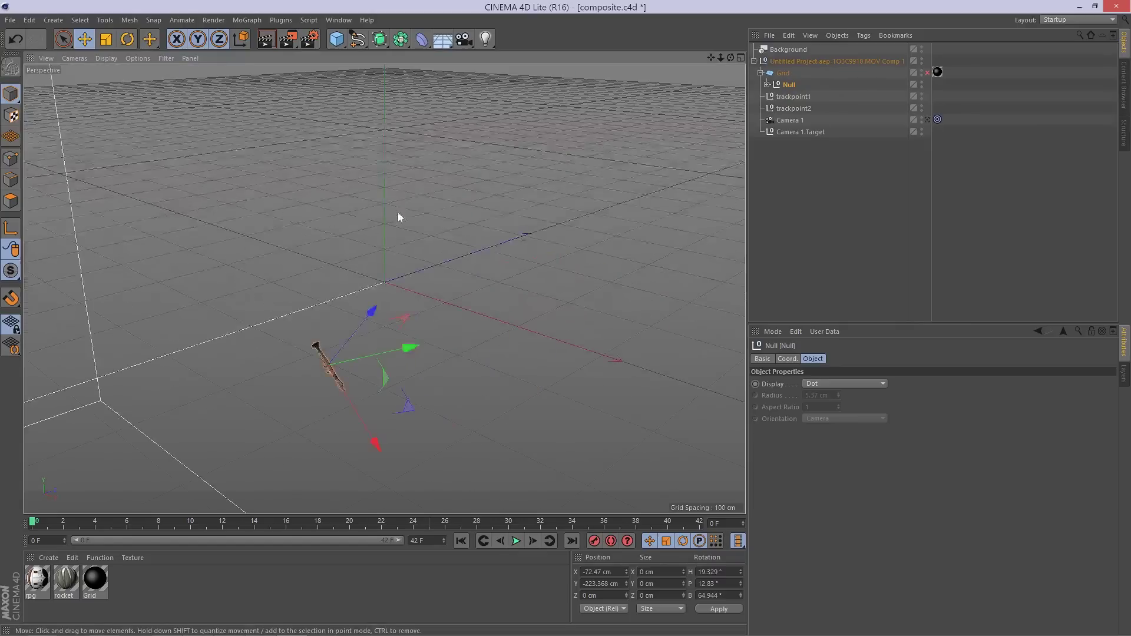
Set the launcher null's position to 0 cm on all axes and scale it up to span the two trackpoints
left_click_drag(393, 303, 223, 300)
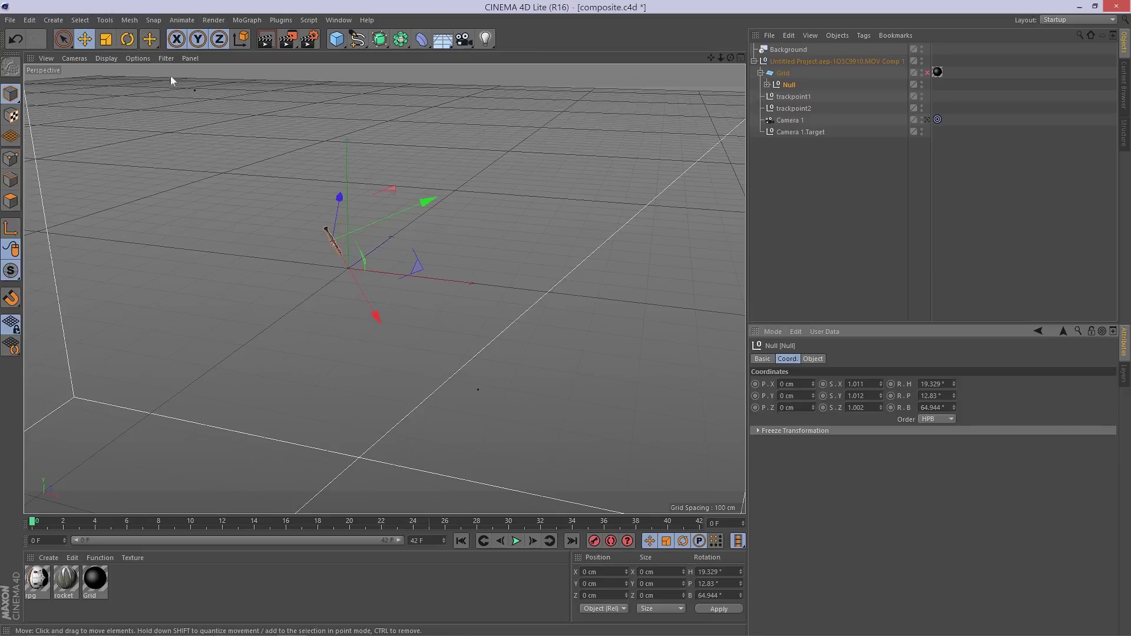
left_click(105, 39)
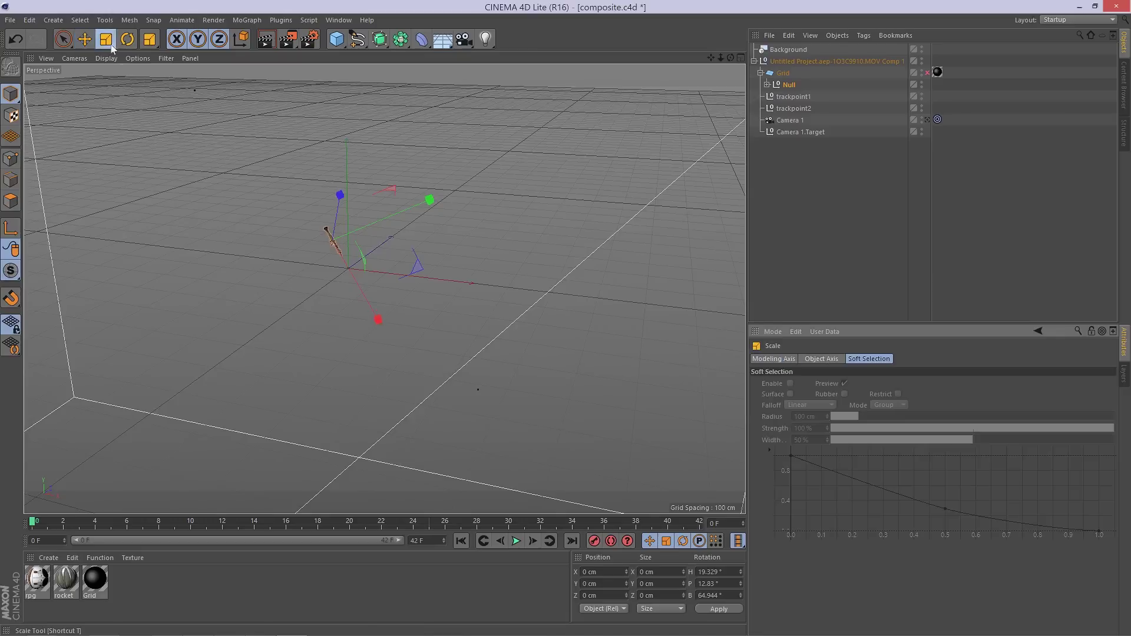
left_click_drag(416, 268, 101, 91)
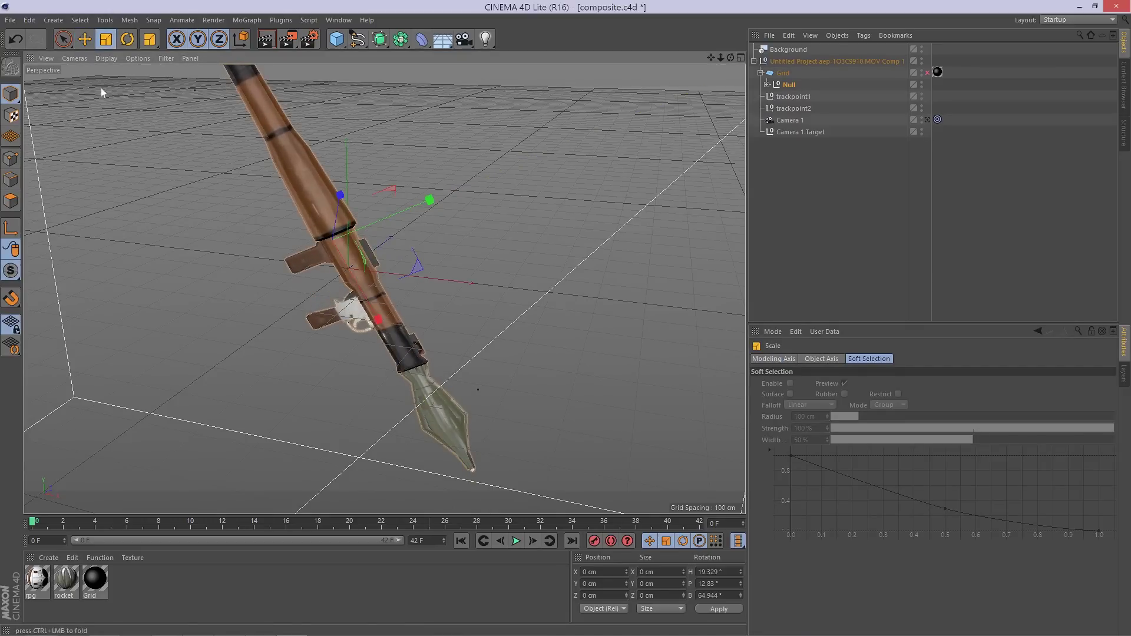
left_click_drag(306, 191, 480, 324)
left_click_drag(193, 171, 70, 152)
left_click_drag(319, 227, 307, 191)
Rotate the launcher null to about H 6°, P -8.9°, B 41.3° to align it with the trackpoints, and play back the animation
left_click(127, 39)
left_click_drag(468, 336, 472, 356)
left_click_drag(412, 330, 407, 280)
left_click_drag(430, 330, 301, 321)
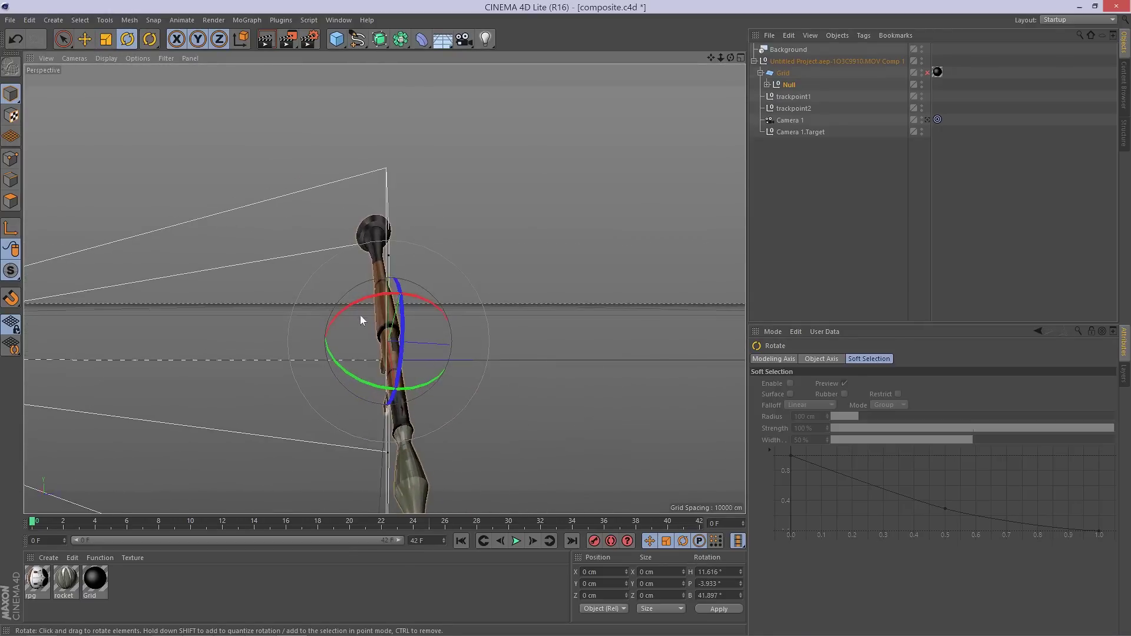
left_click_drag(353, 373, 336, 359)
left_click_drag(390, 307, 627, 363)
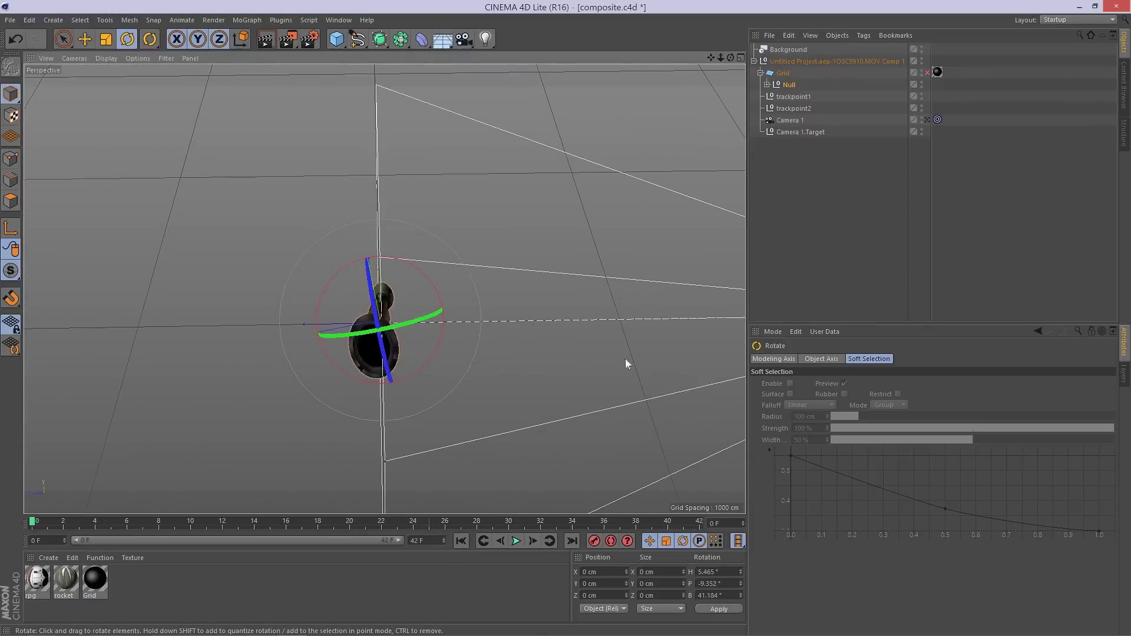
left_click_drag(401, 324, 260, 253)
left_click(516, 542)
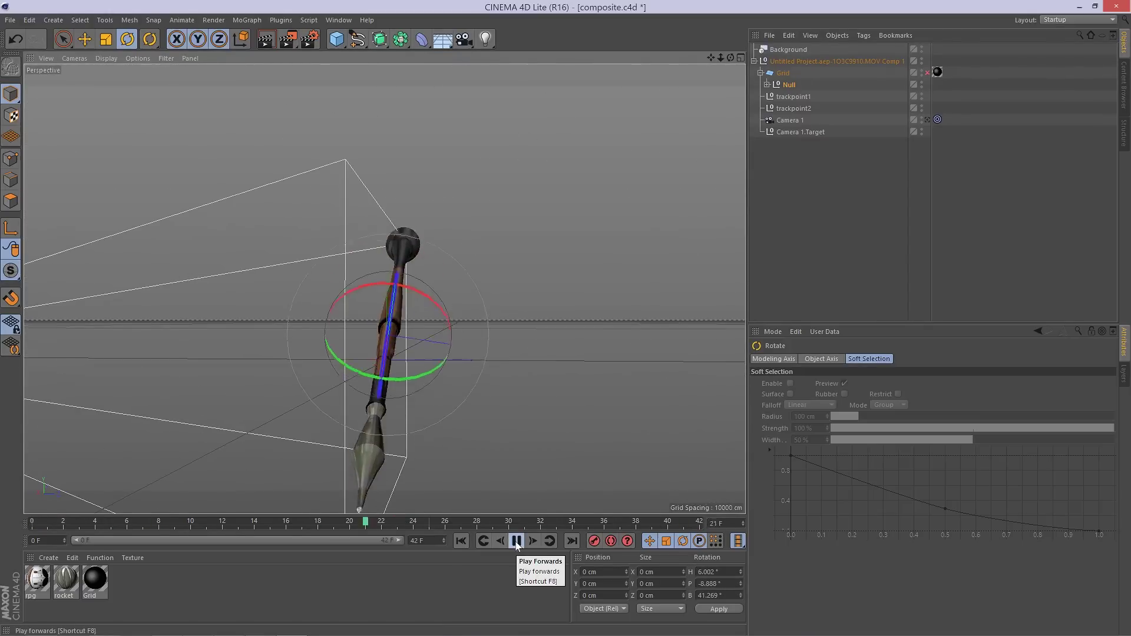
left_click(516, 540)
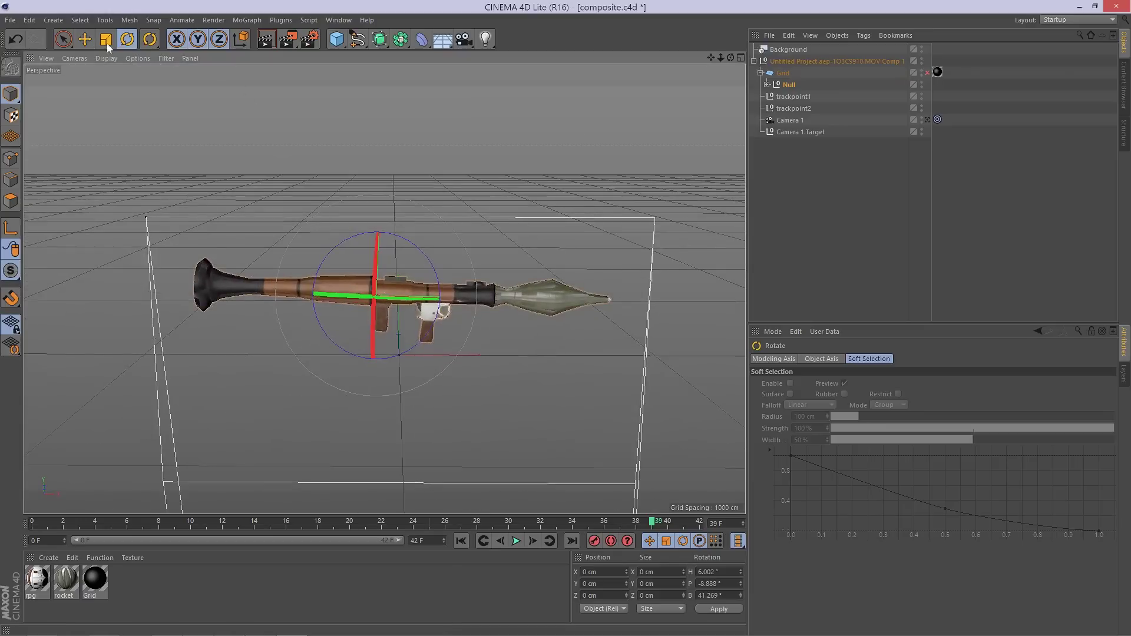
Switch the view back to Camera 1 and save the composite.c4d scene
left_click(74, 58)
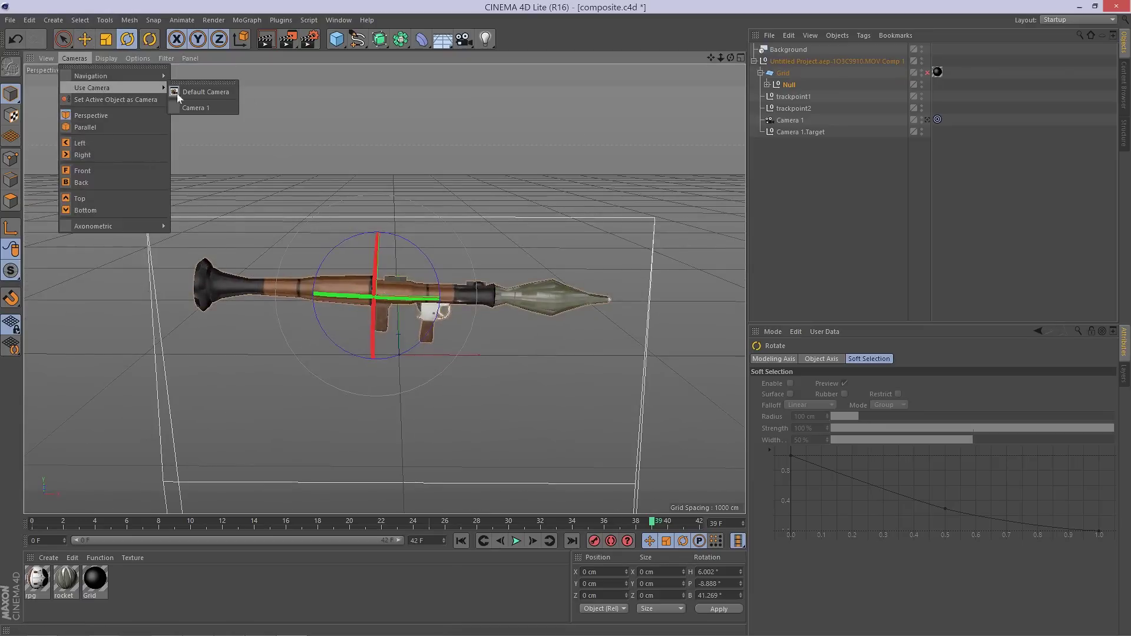
left_click(198, 107)
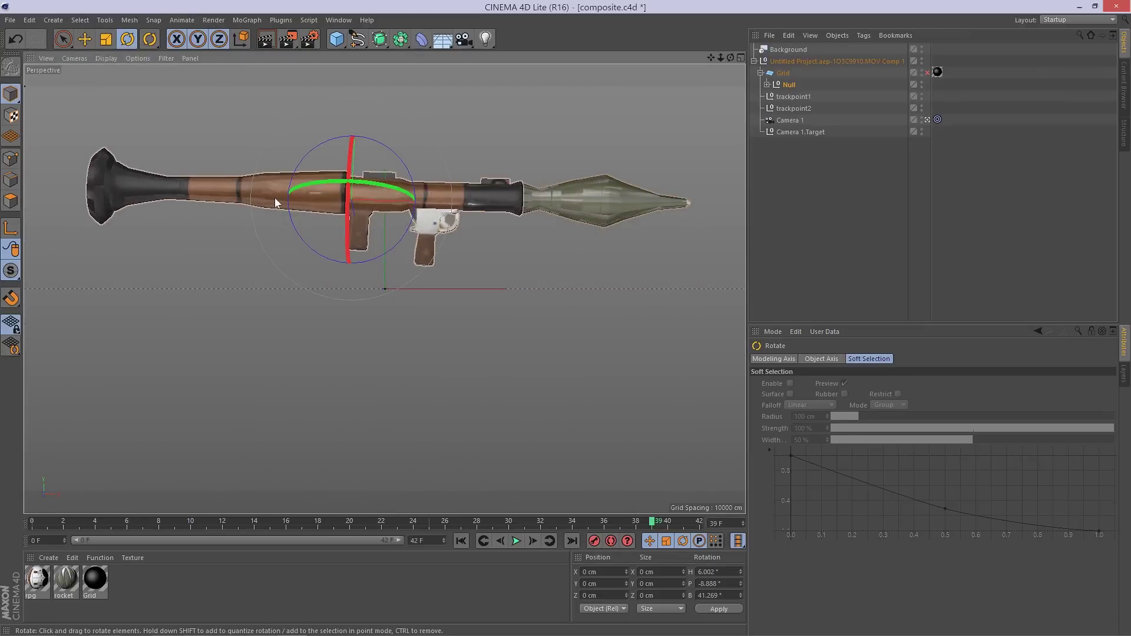
key("ctrl+s")
Switch back to After Effects and delete the Camera 1, trackpoint2, trackpoint1 and Grid layers
left_click(168, 624)
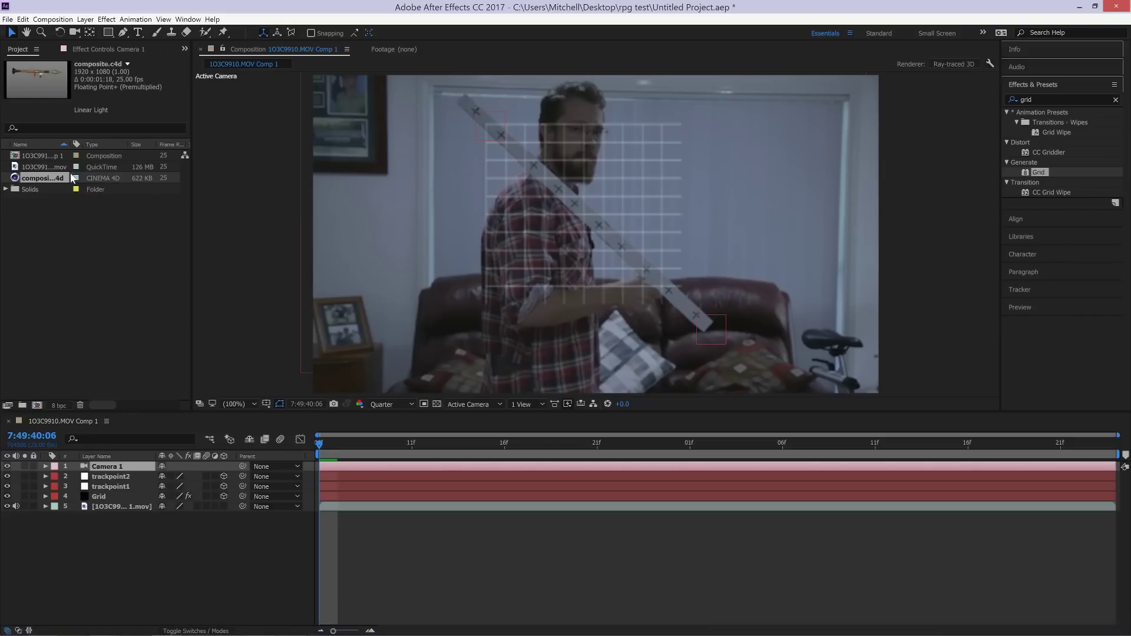
left_click(113, 468)
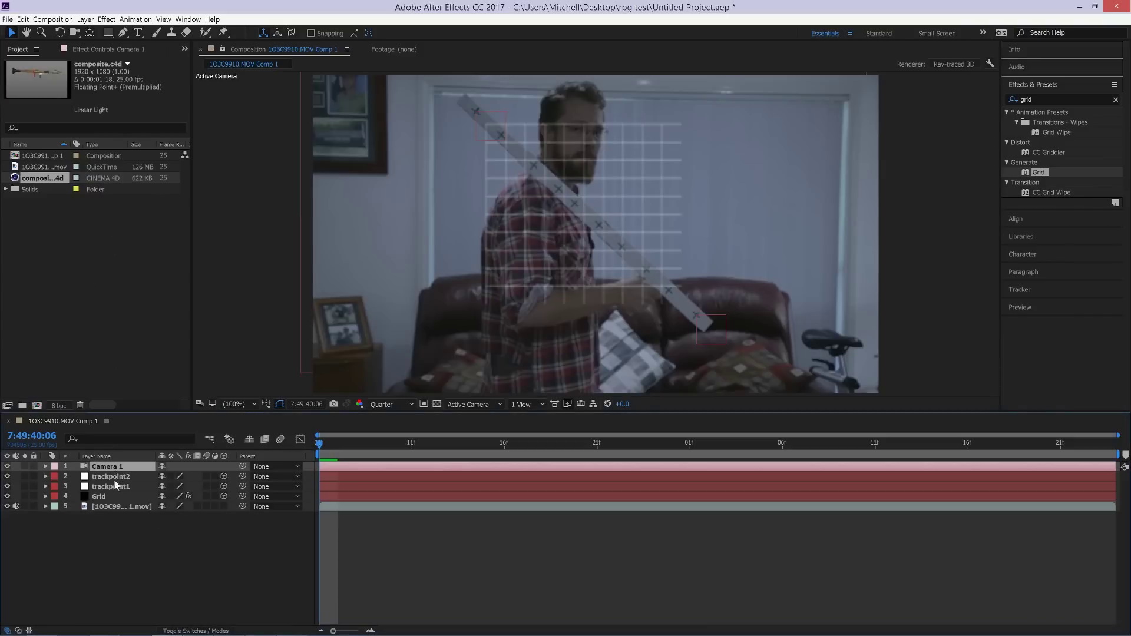
left_click(104, 499, "shift")
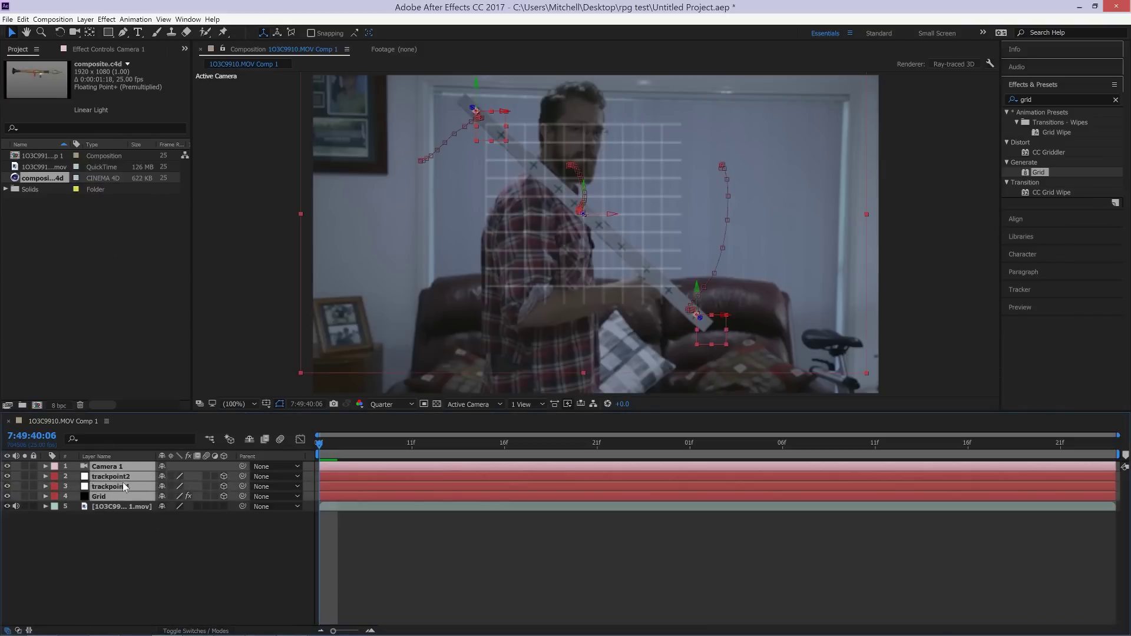
key("Delete")
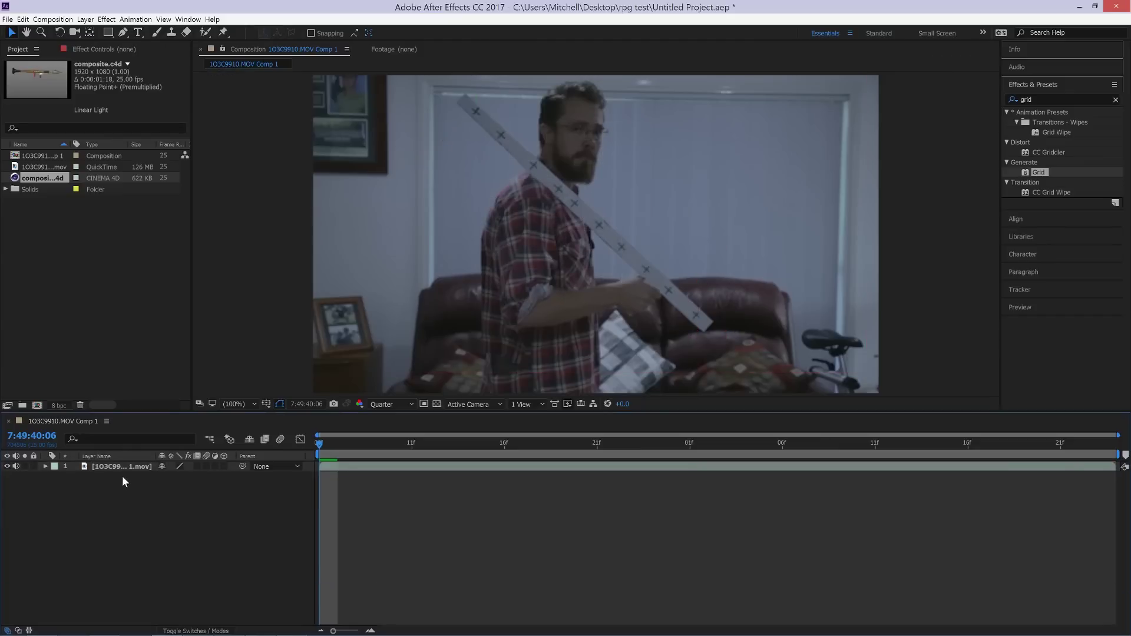
Place composite.c4d above the footage layer in the composition, toggle its visibility to compare, and play back the composite
left_click_drag(32, 180, 98, 357)
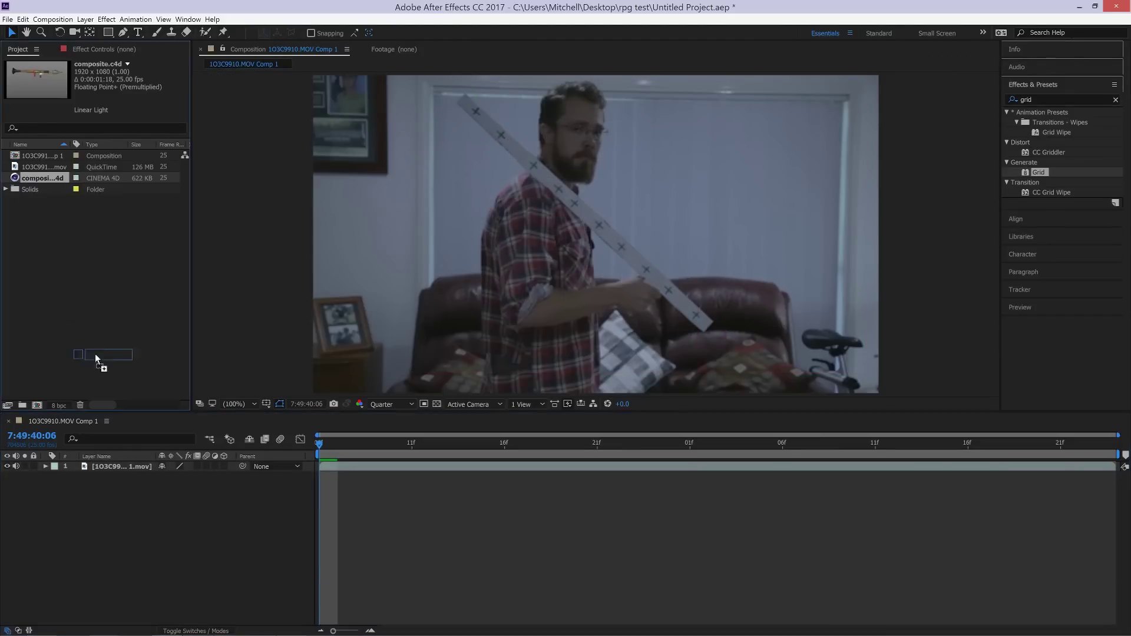
left_click_drag(113, 466, 112, 463)
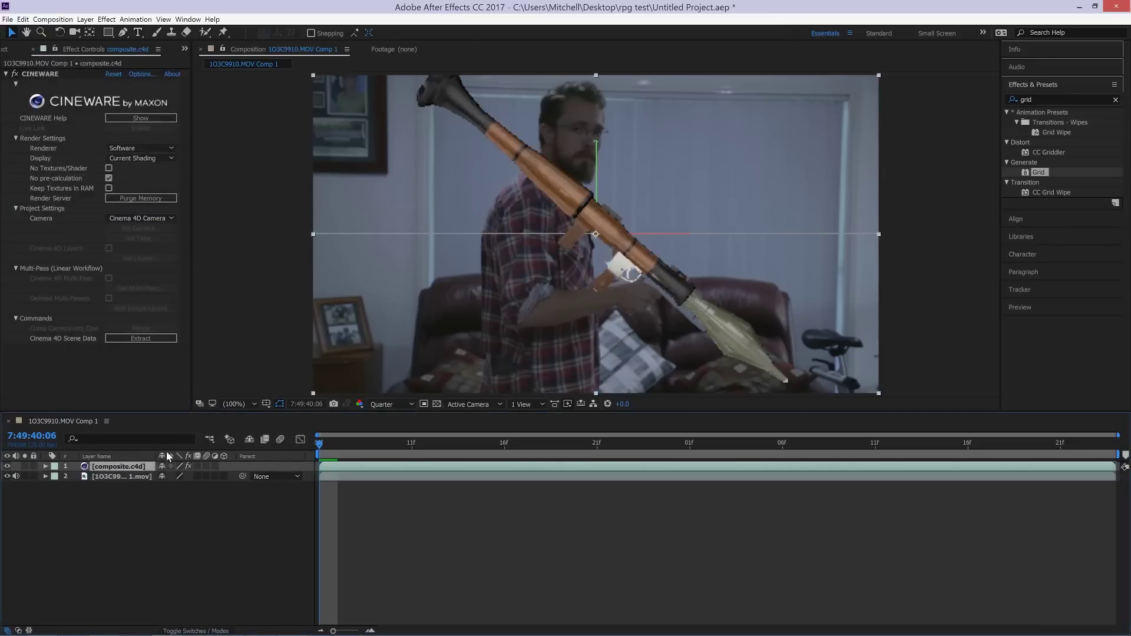
key("space")
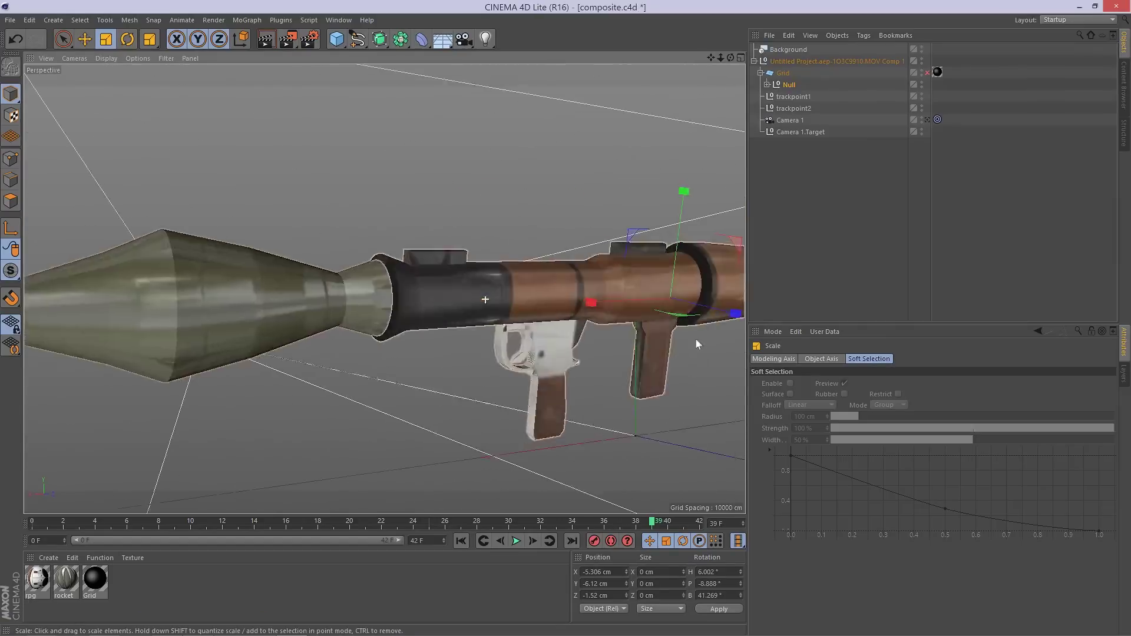
left_click(789, 50)
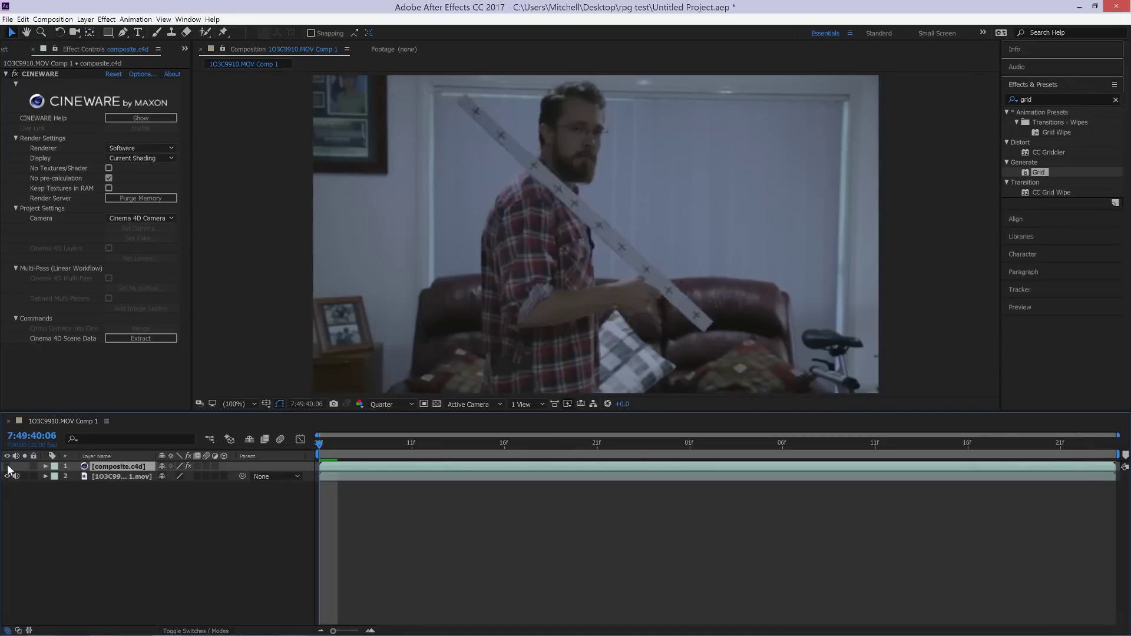
left_click(8, 466)
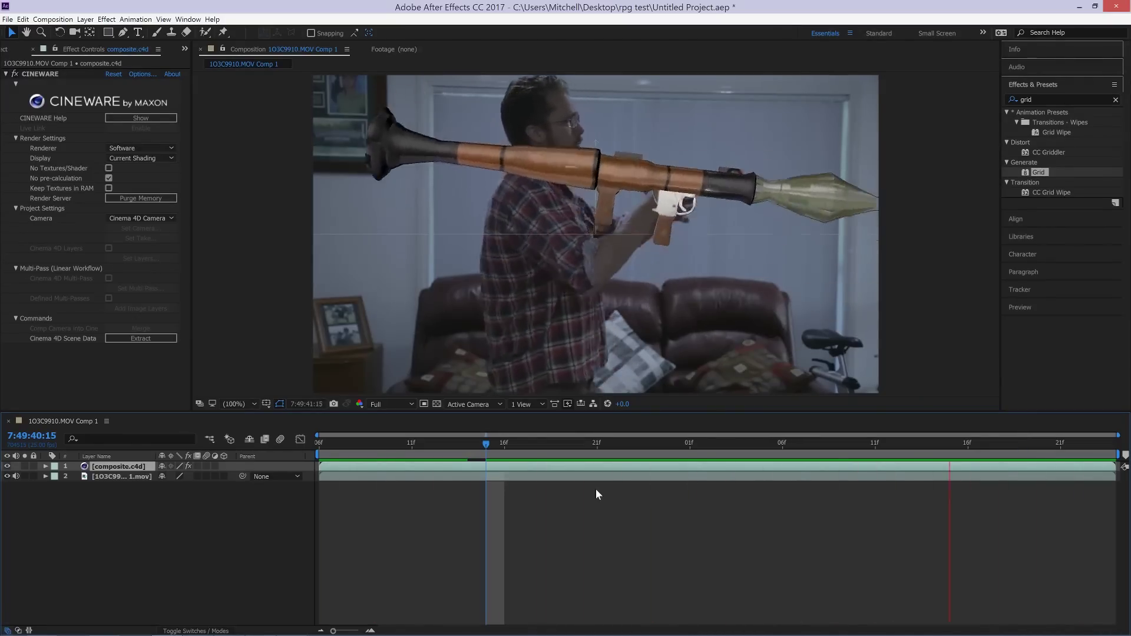
key("space")
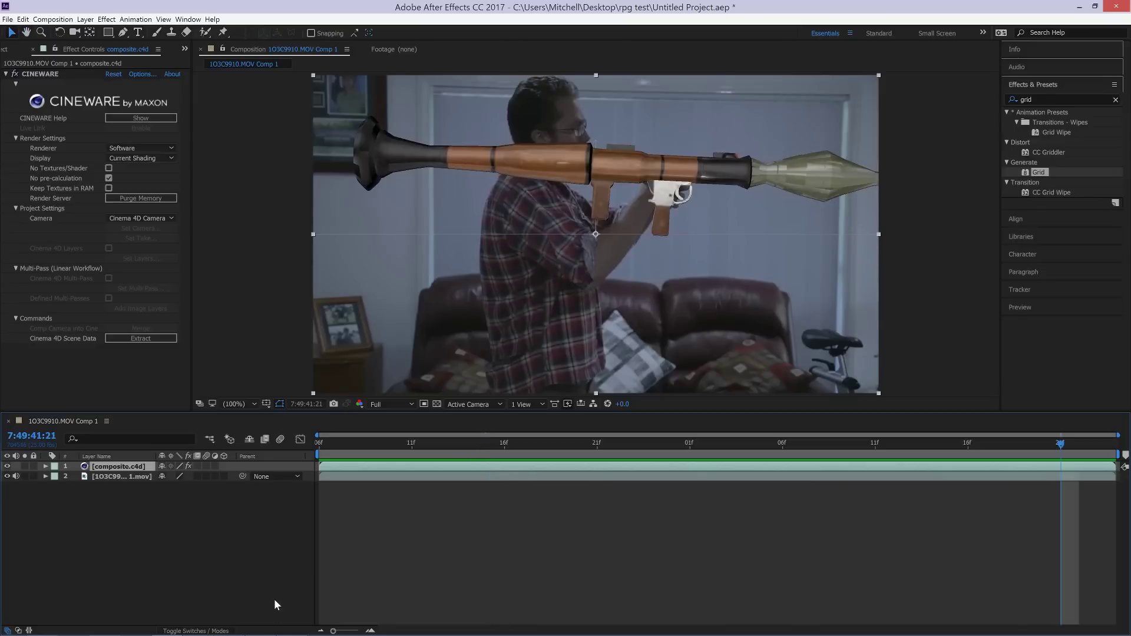
Switch to Cinema 4D, add a light above the launcher at about Y 463 cm, Z -216 cm, and save the scene
mouse_move(273, 635)
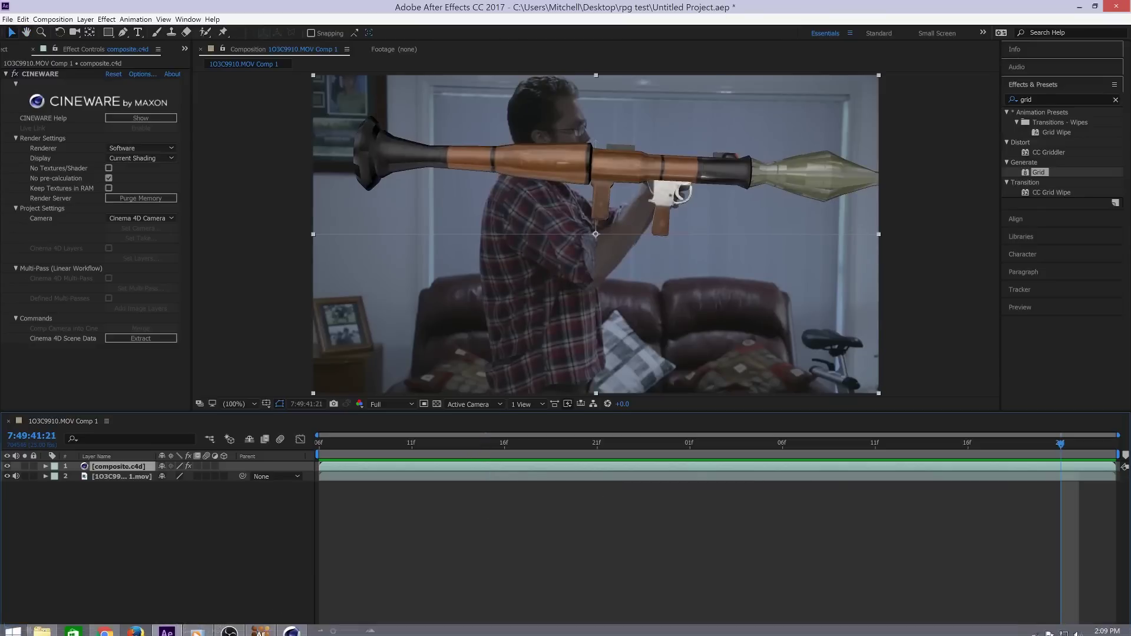
left_click(292, 627)
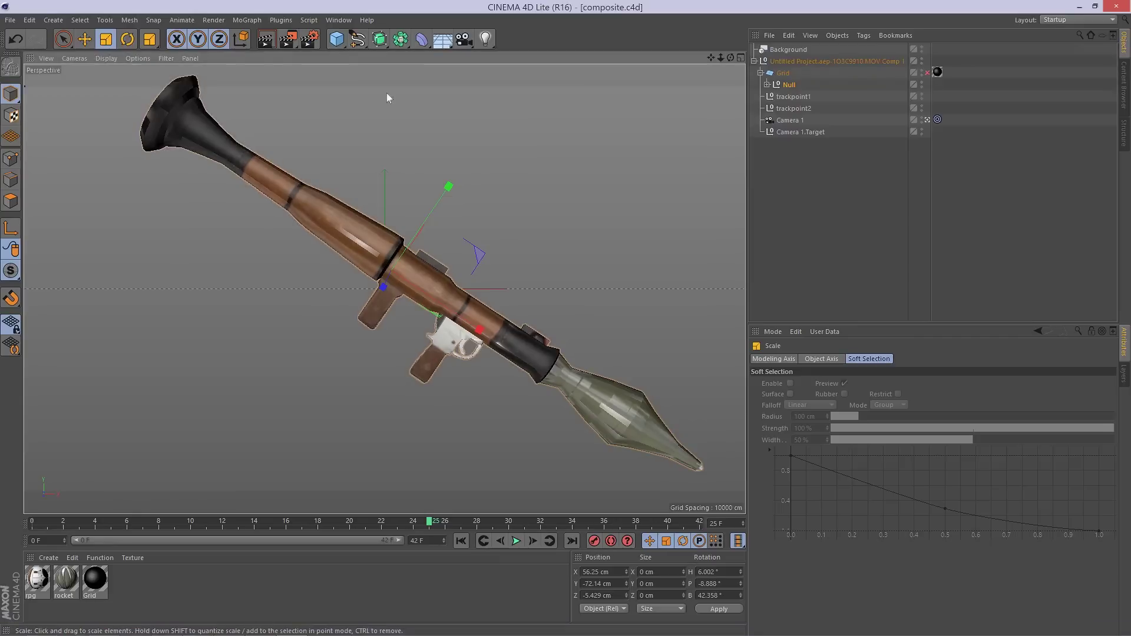
left_click(486, 43)
key("e")
left_click_drag(393, 186, 394, 13)
left_click_drag(386, 131, 121, 115)
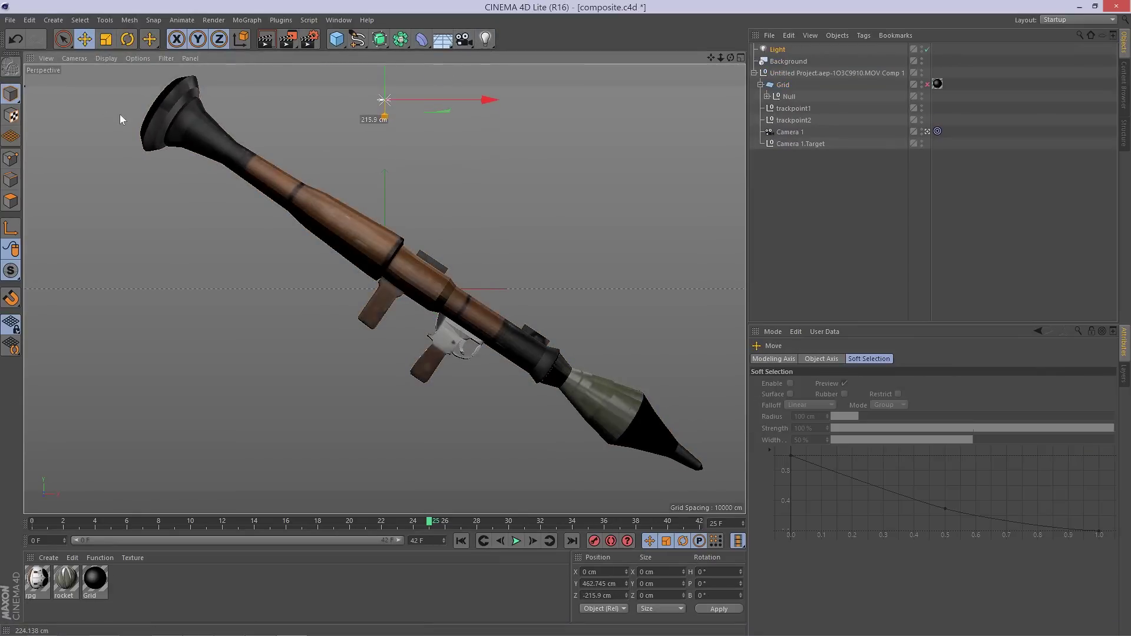
key("ctrl+s")
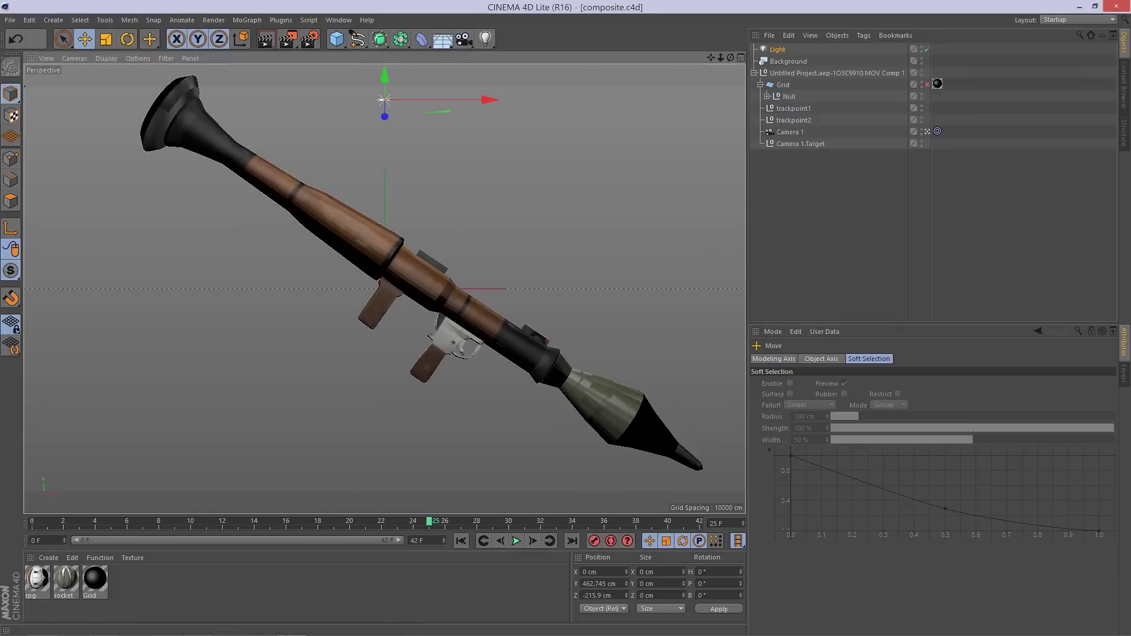
Change from Camera 1 to a free view and move the light to about X -490, Y 833, Z -235 cm
left_click(74, 59)
left_click(268, 91)
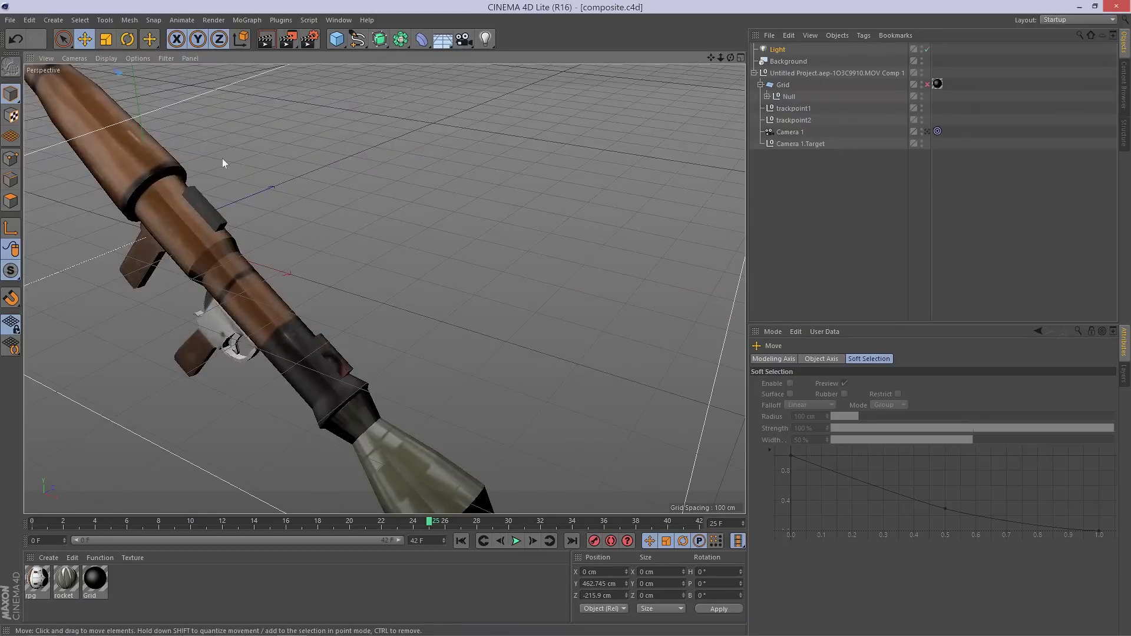
scroll(222, 163, "down", 8)
scroll(398, 178, "up", 7)
left_click_drag(222, 164, 417, 322)
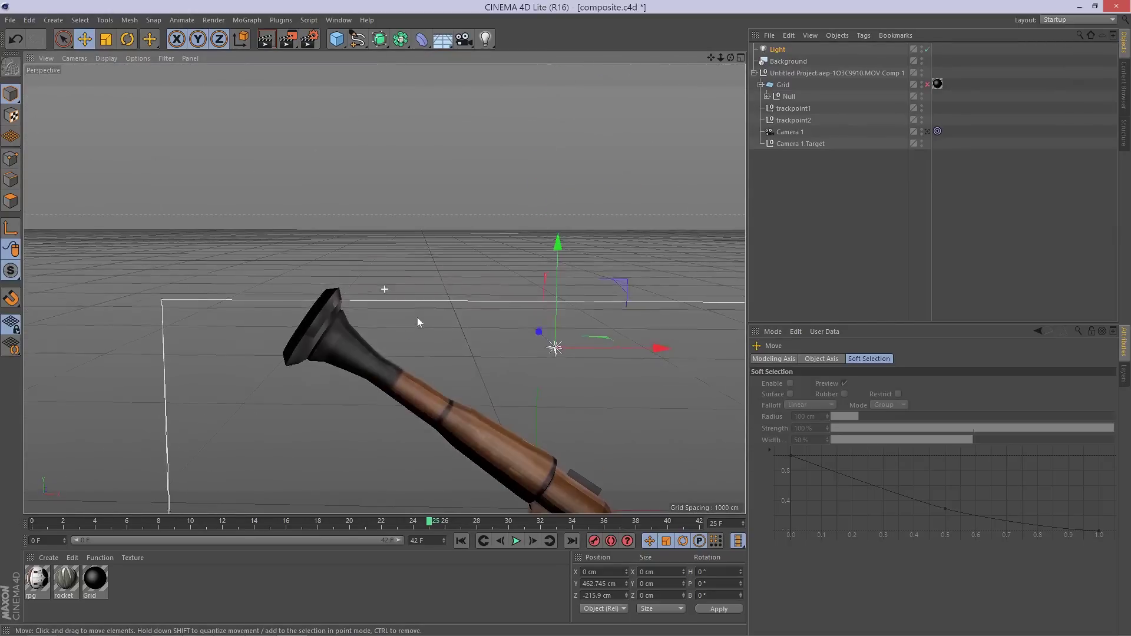
left_click_drag(557, 256, 557, 88)
left_click_drag(592, 180, 299, 154)
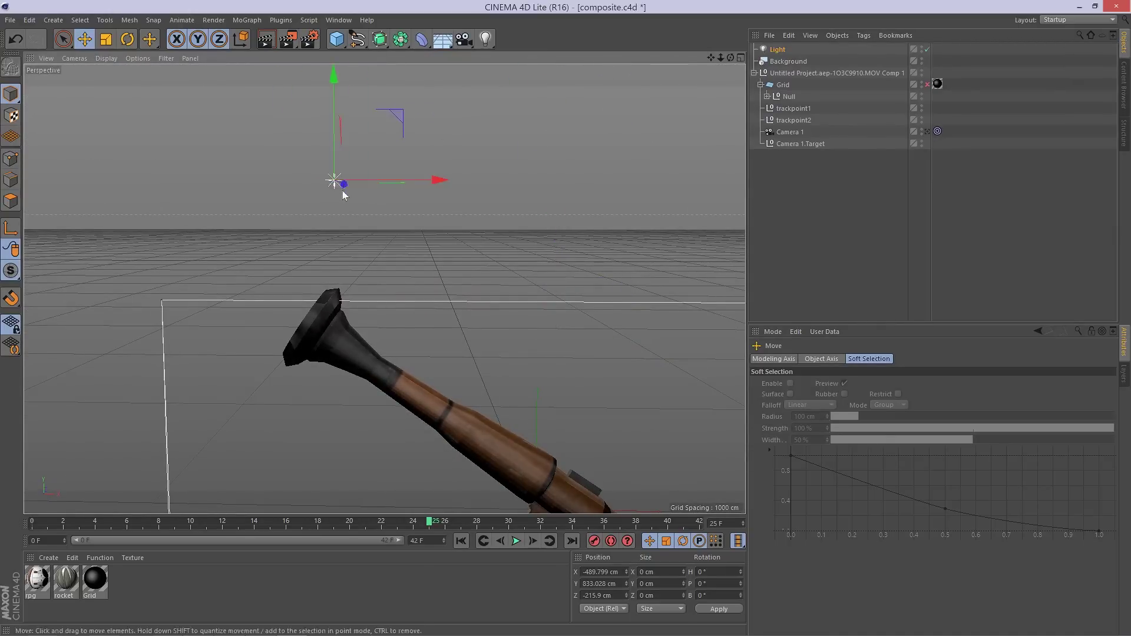
left_click_drag(344, 190, 407, 186)
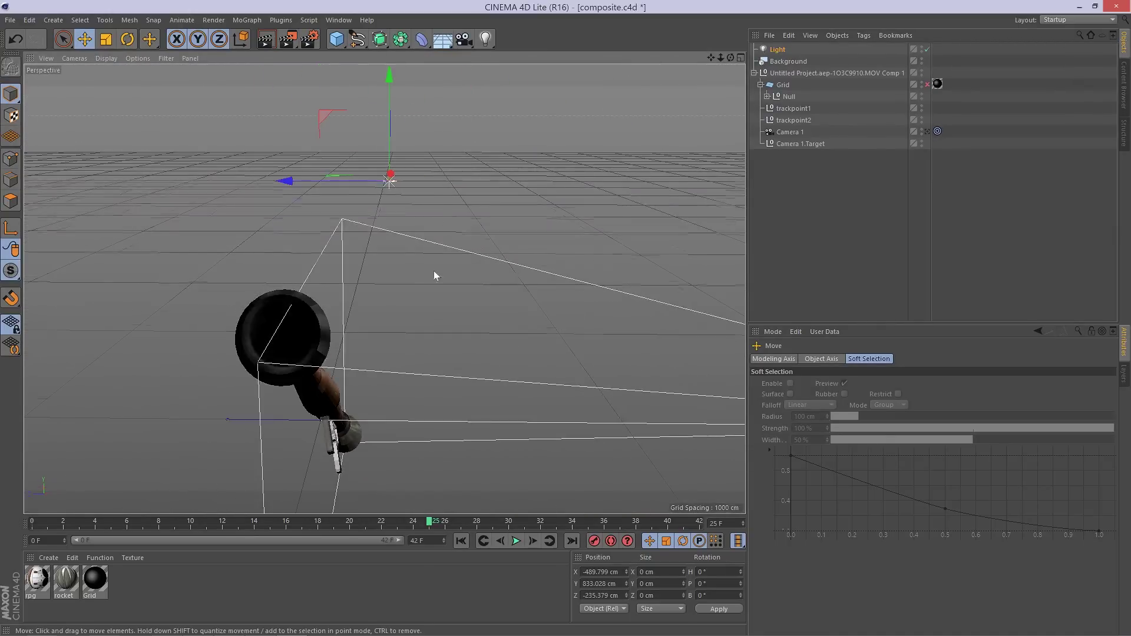
Add a second light, raise it to about Y 721 cm, and move it along X toward the launcher's rocket end
left_click_drag(434, 270, 329, 247)
left_click(486, 40)
left_click_drag(294, 354, 294, 81)
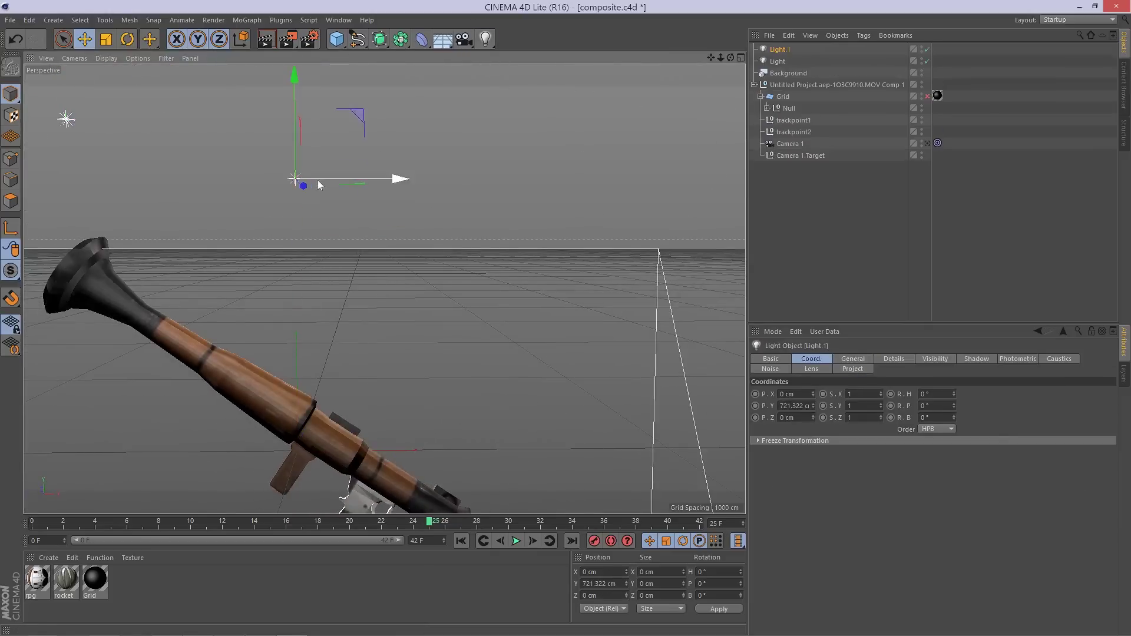
left_click_drag(318, 185, 704, 187)
left_click_drag(295, 404, 287, 374)
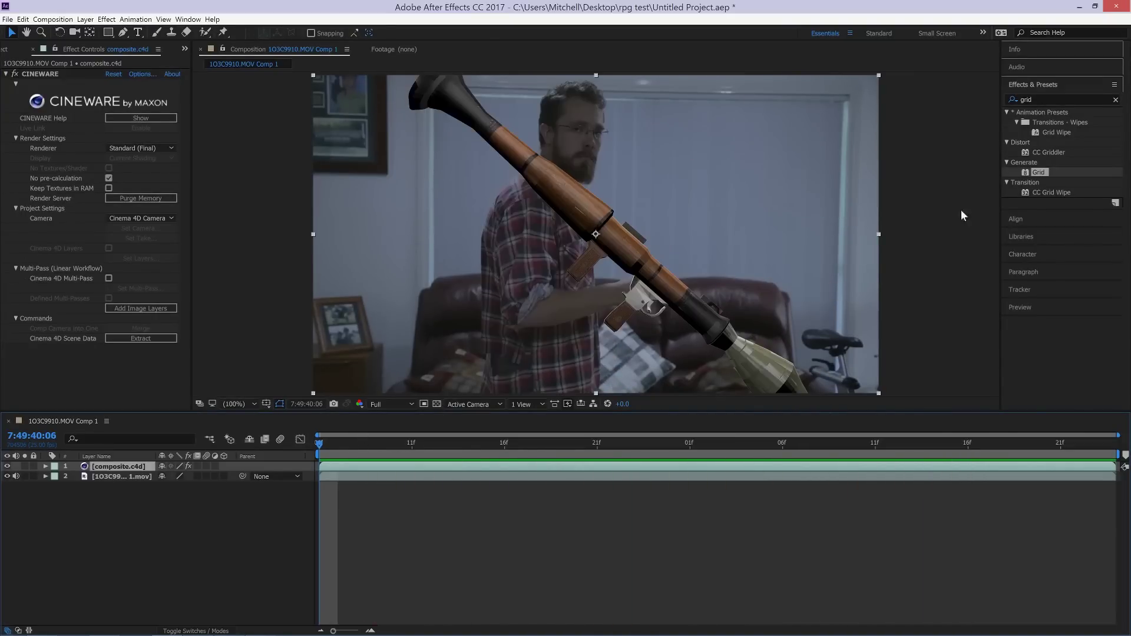
In After Effects, apply Camera Lens Blur to the composite.c4d layer with a blur radius of 1.5 and preview it
left_click(1039, 100)
type("blur")
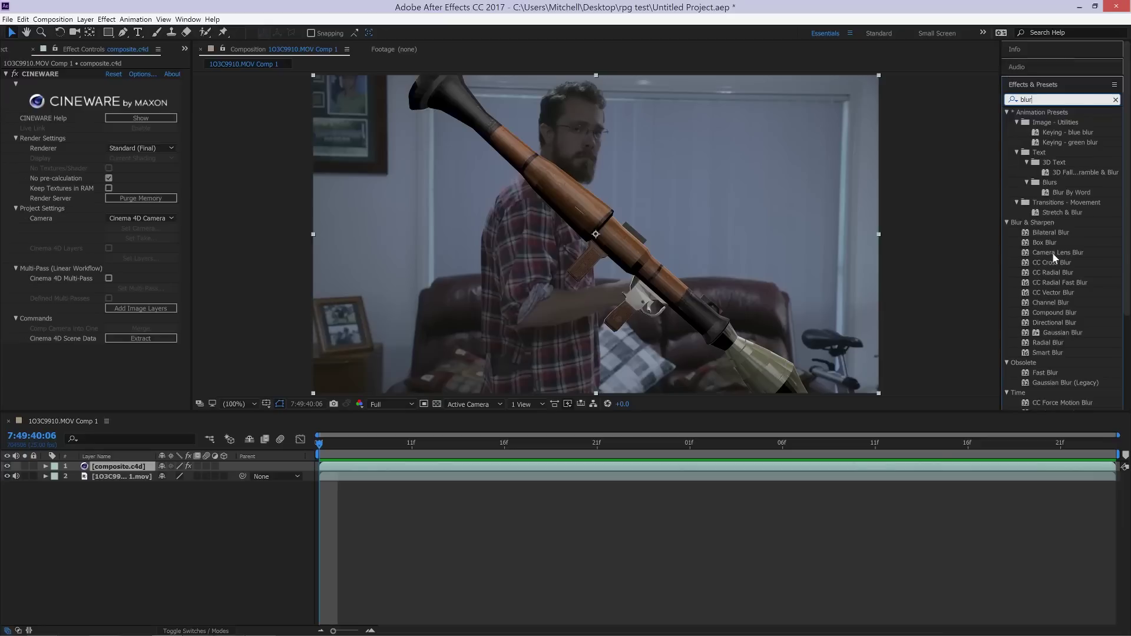
left_click_drag(125, 470, 125, 470)
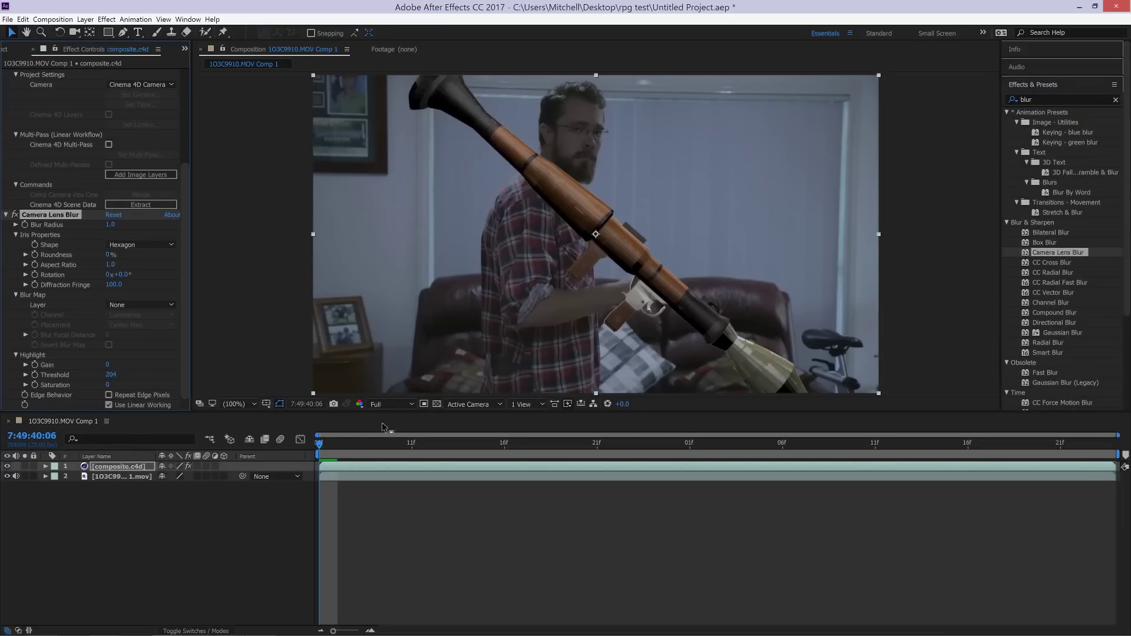
left_click_drag(359, 447, 319, 448)
left_click(110, 224)
key("space")
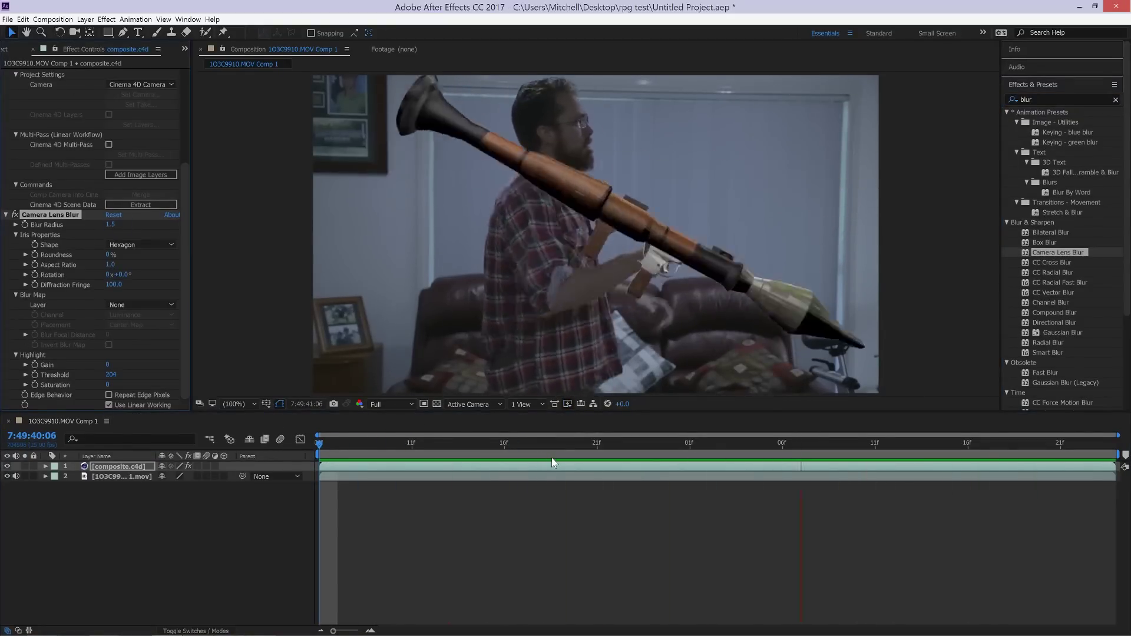
Apply Matte Choker to the composite.c4d layer with Geometric Softness 1 of 5.5 and Choke 1 of 45
scroll(534, 238, "up", 1)
scroll(489, 236, "up", 1)
scroll(489, 236, "down", 1)
left_click(1060, 100)
type("matte")
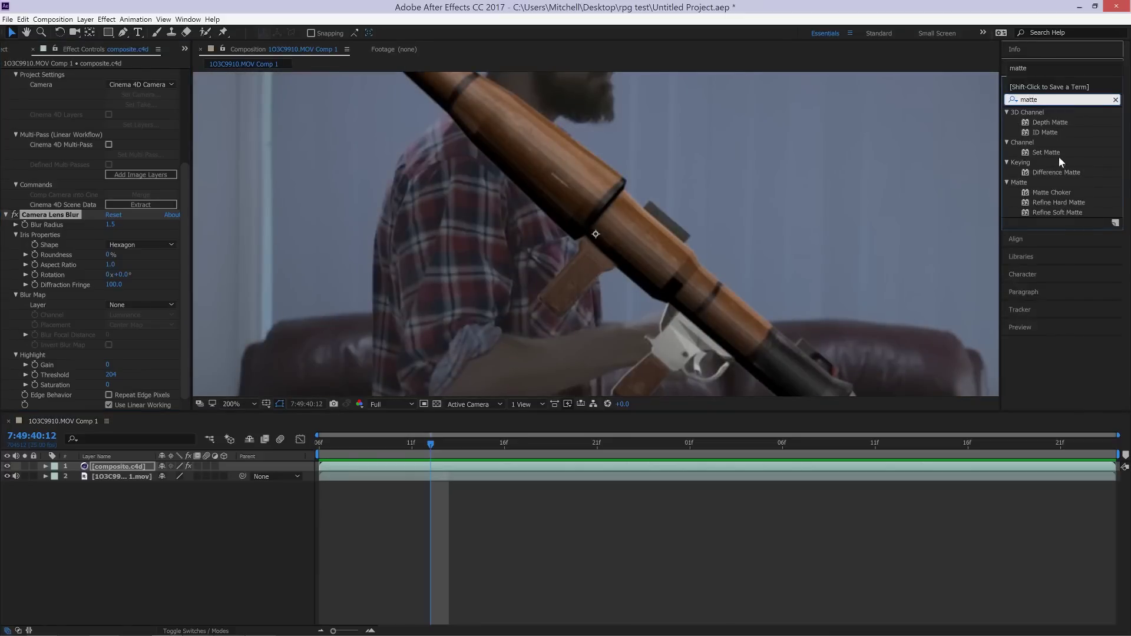
left_click_drag(1051, 192, 120, 247)
left_click_drag(137, 357, 6, 333)
mouse_move(110, 356)
left_mouse_down()
mouse_move(129, 364)
mouse_move(89, 357)
left_mouse_up()
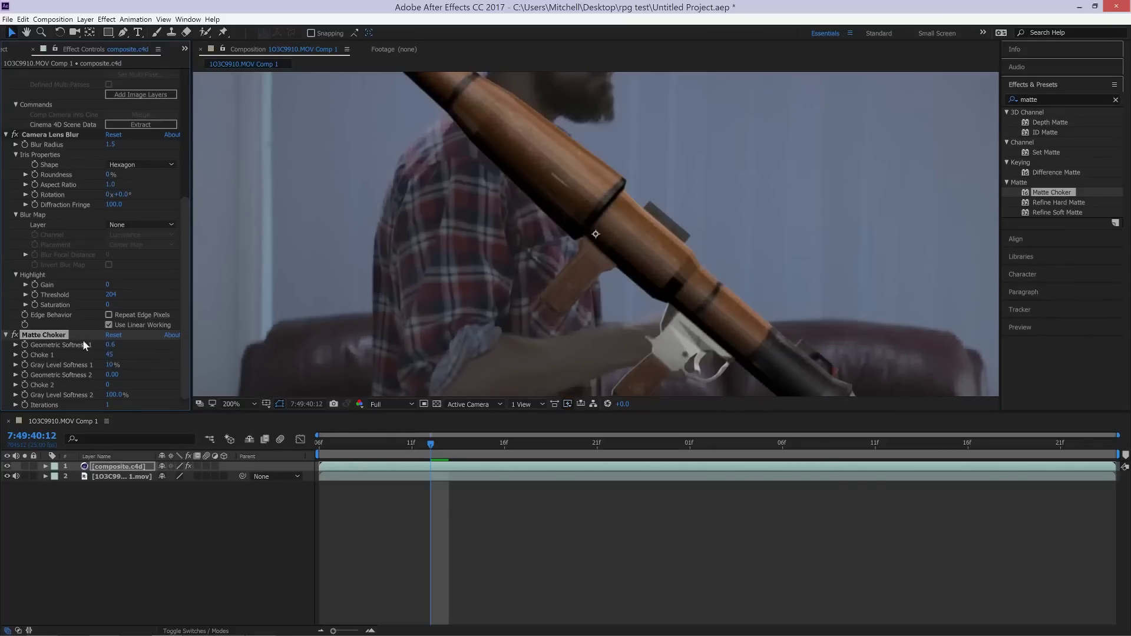
Brighten the footage layer by pulling the white end of its RGB curve inward
key("comma")
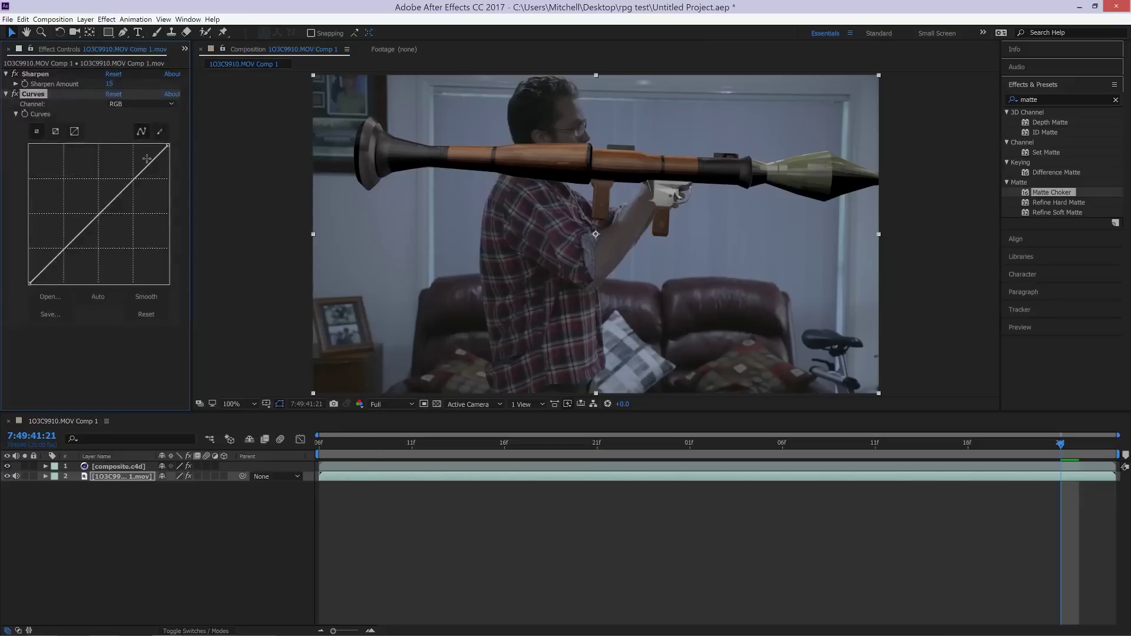
left_click_drag(166, 146, 155, 149)
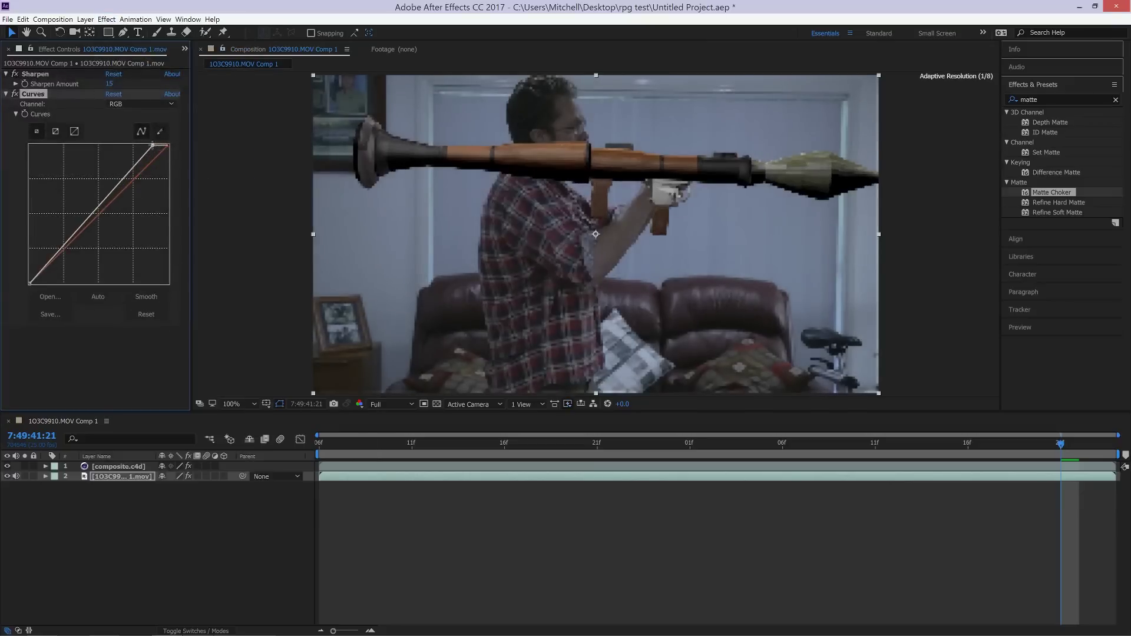
Add Curves to the composite.c4d layer and lower the red curve's midtones while viewing only the red channel
left_click(245, 466)
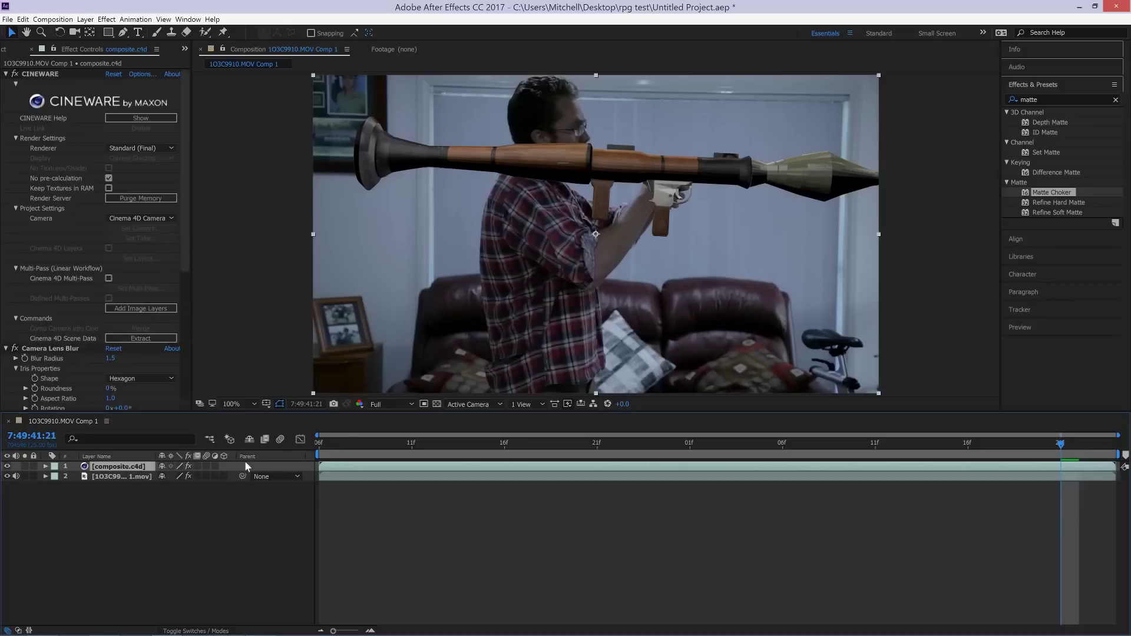
left_click(359, 404)
left_click(377, 421)
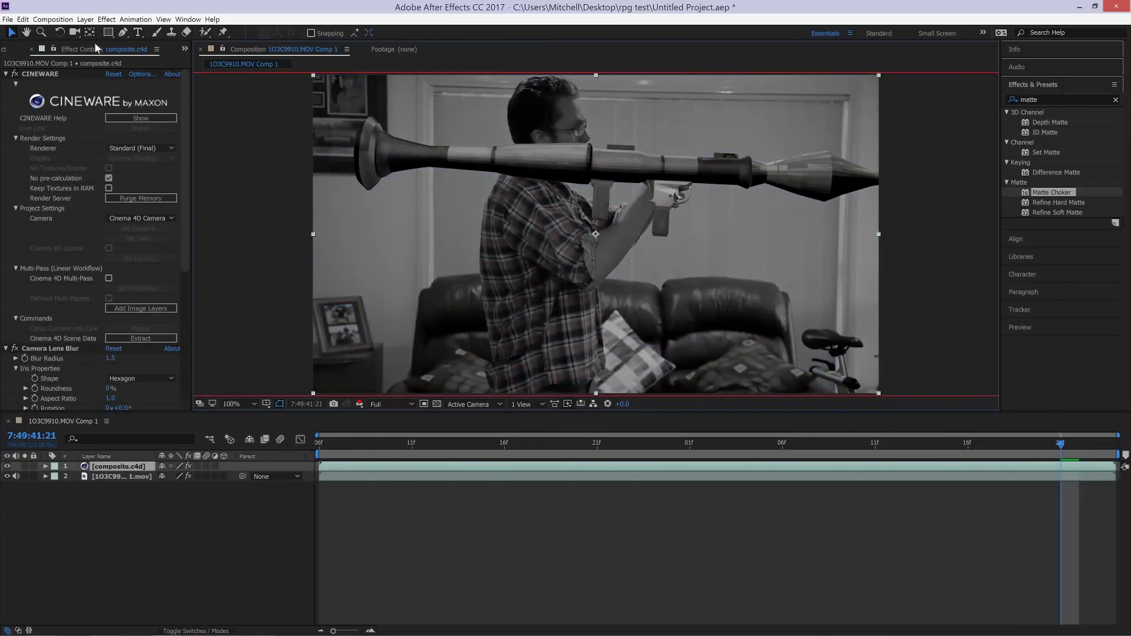
left_click(107, 19)
mouse_move(137, 122)
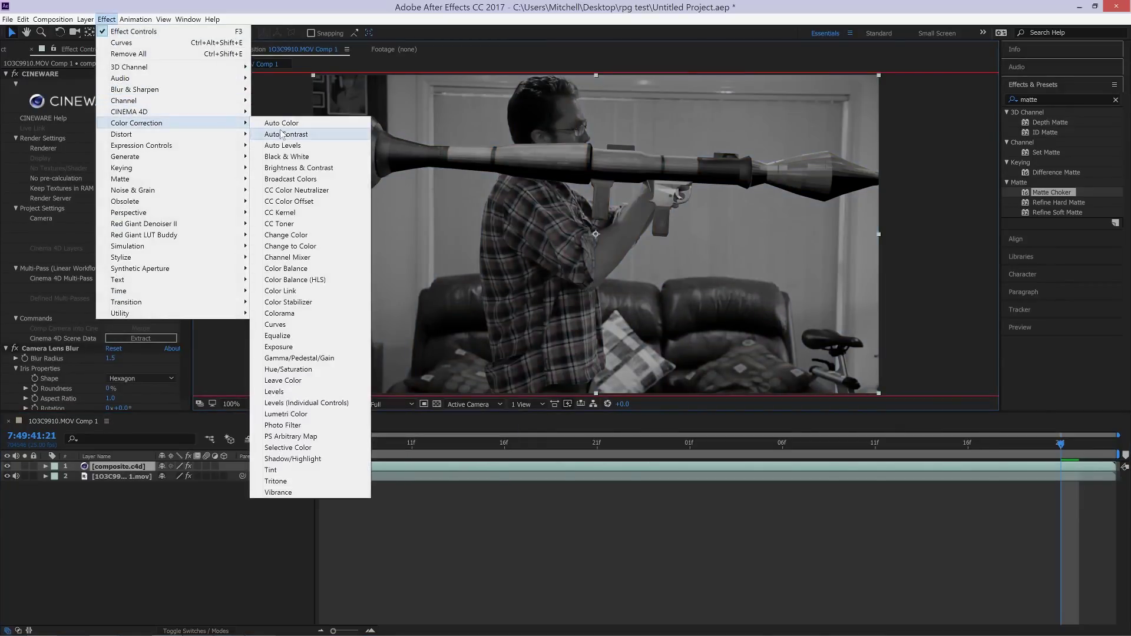
left_click(272, 324)
left_click(124, 187)
left_click(125, 210)
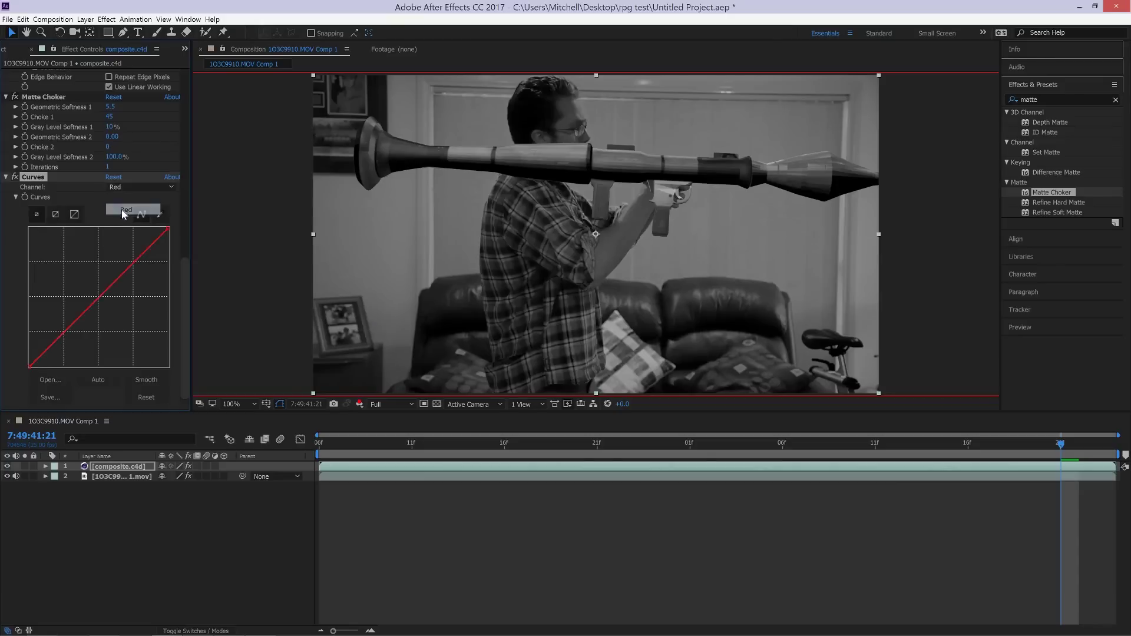
left_click_drag(99, 301, 105, 311)
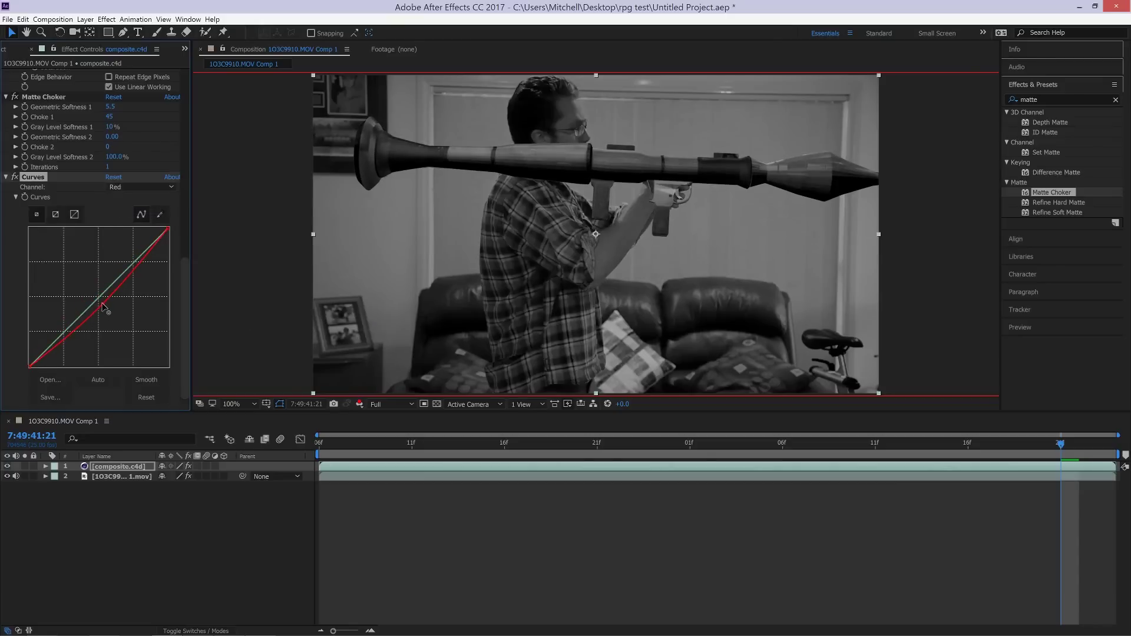
Display only the green channel and raise the midtones of the launcher's green curve slightly to match the footage
left_click(360, 404)
left_click(370, 441)
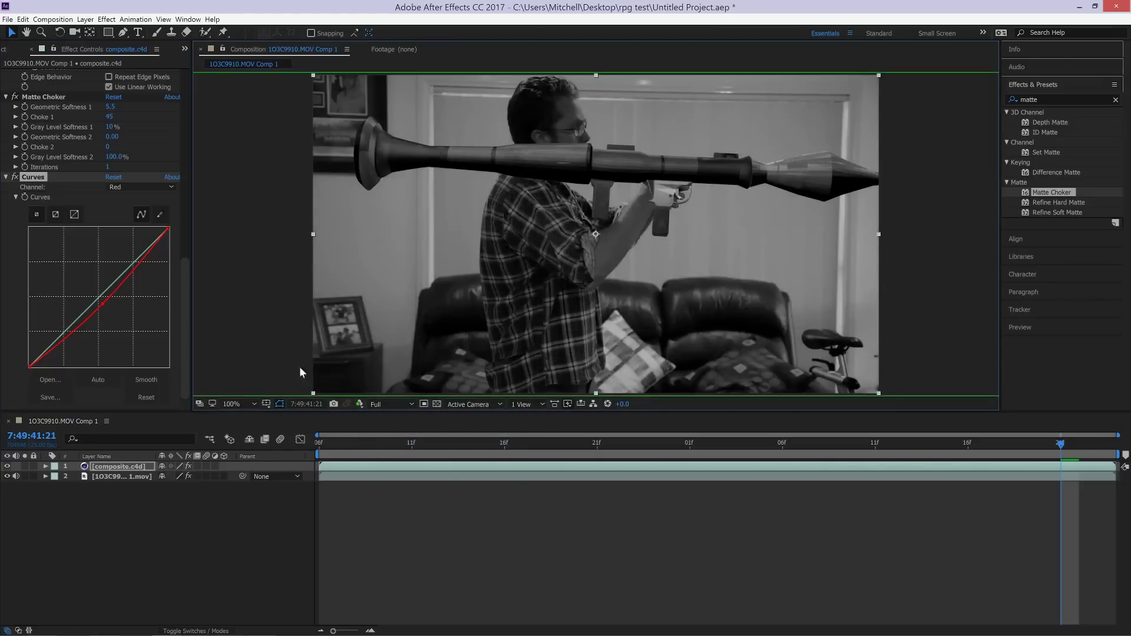
left_click(141, 187)
left_click(117, 215)
left_click_drag(99, 297, 87, 282)
Raise the launcher's blue curve midtones while viewing the blue channel, then return the display to RGB and preview the result
left_click(117, 186)
left_click(118, 225)
left_click(360, 404)
left_click(370, 450)
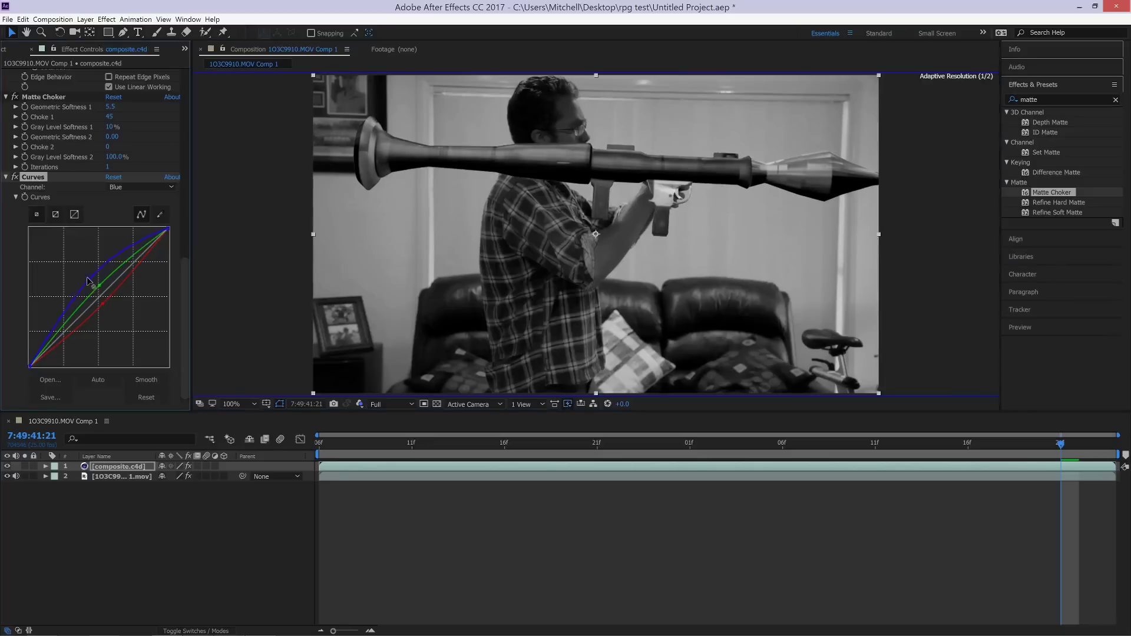
left_click(360, 404)
left_click(370, 421)
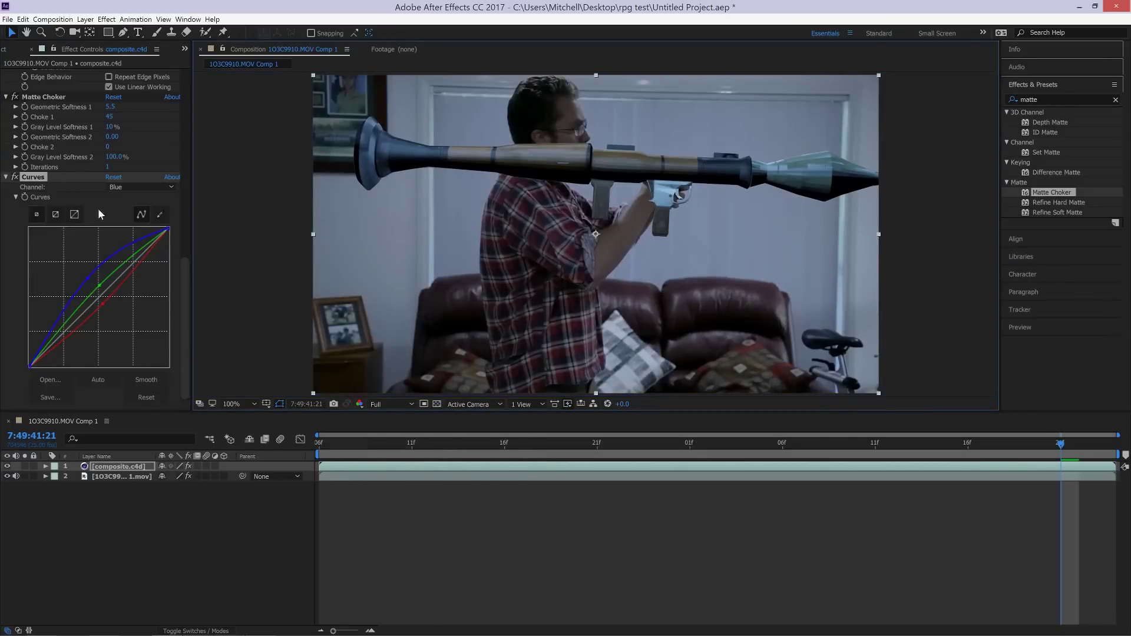
key("space")
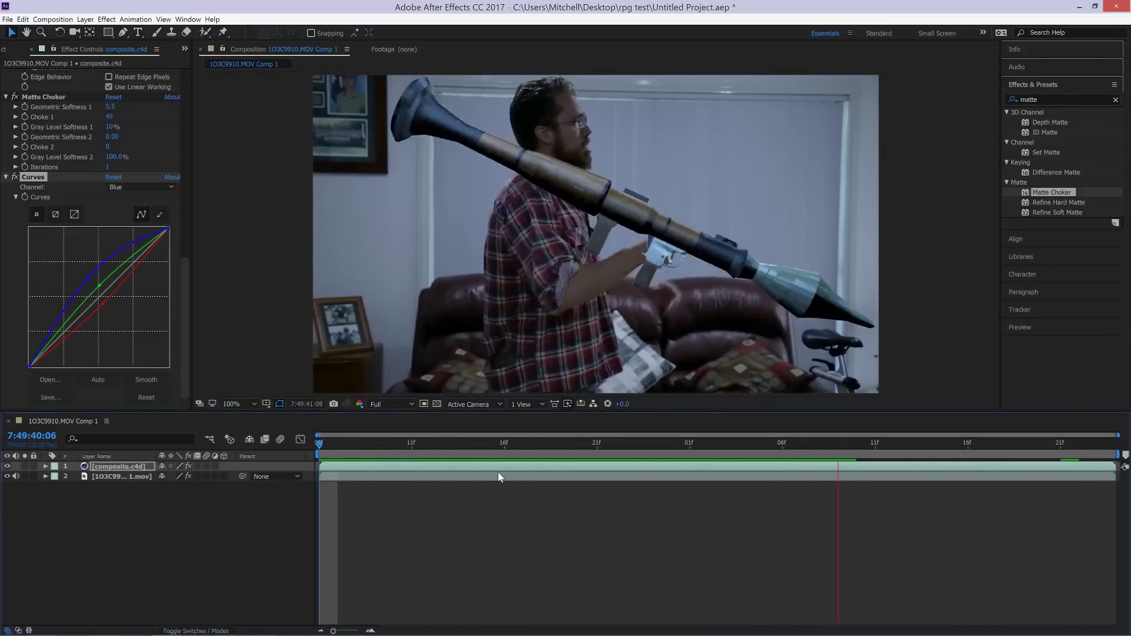
Duplicate the footage layer and move the copy above composite.c4d
left_click(497, 475)
key("ctrl+d")
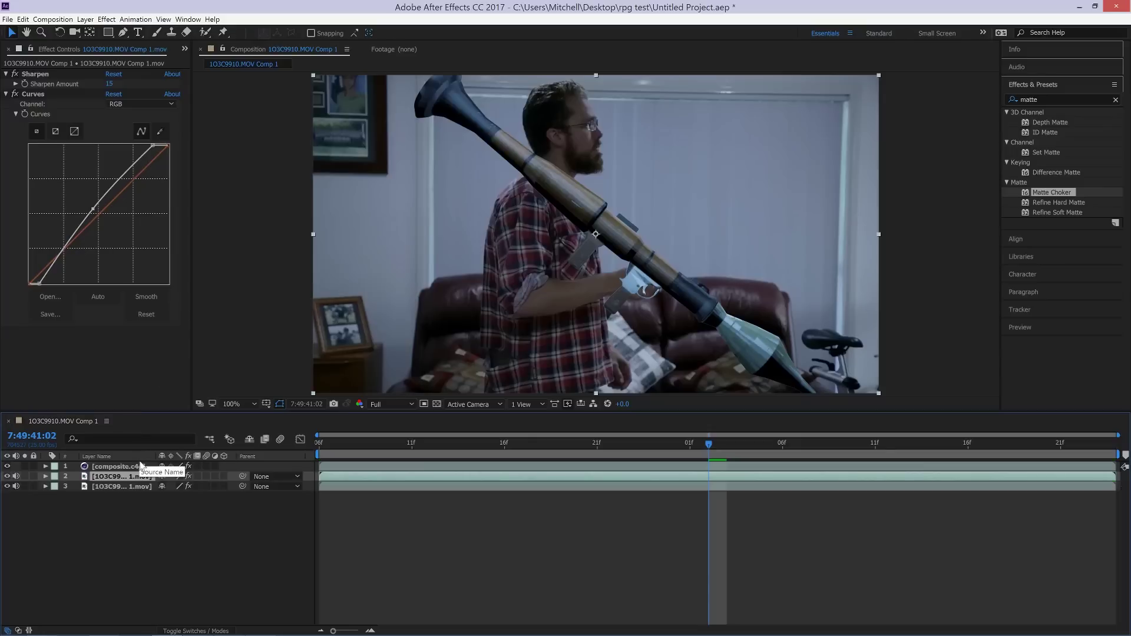
left_click_drag(125, 470, 124, 465)
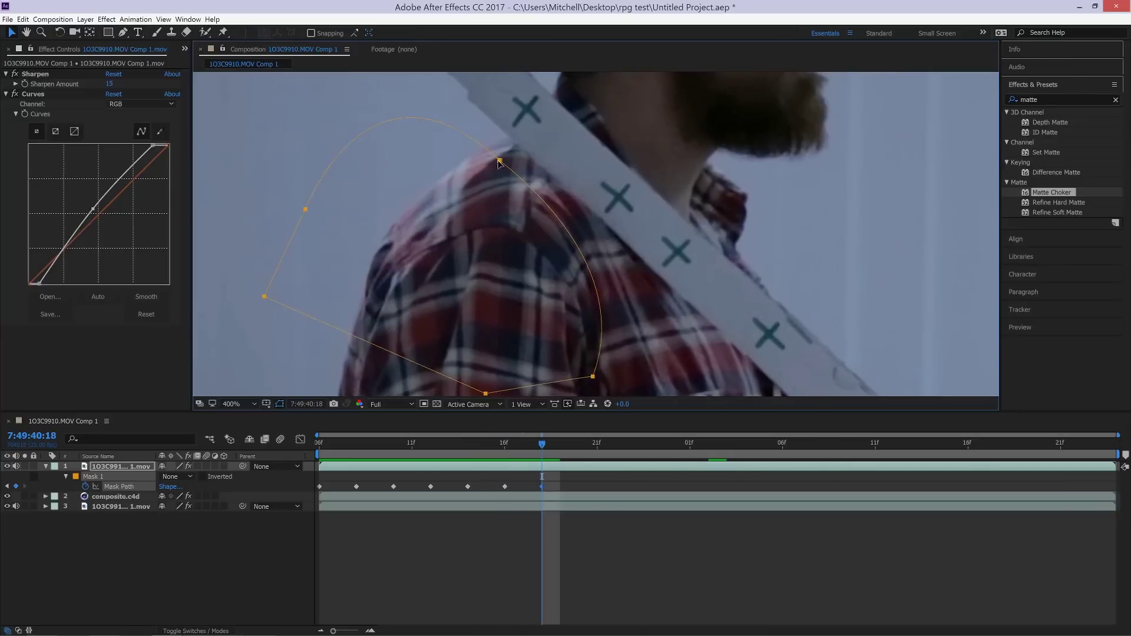
Keyframe the shoulder mask path of the top footage layer every two frames, reshaping its upper point to follow the shoulder
key("Page_Down")
key("Page_Down")
left_click_drag(499, 151, 507, 151)
key("Page_Down")
key("Page_Down")
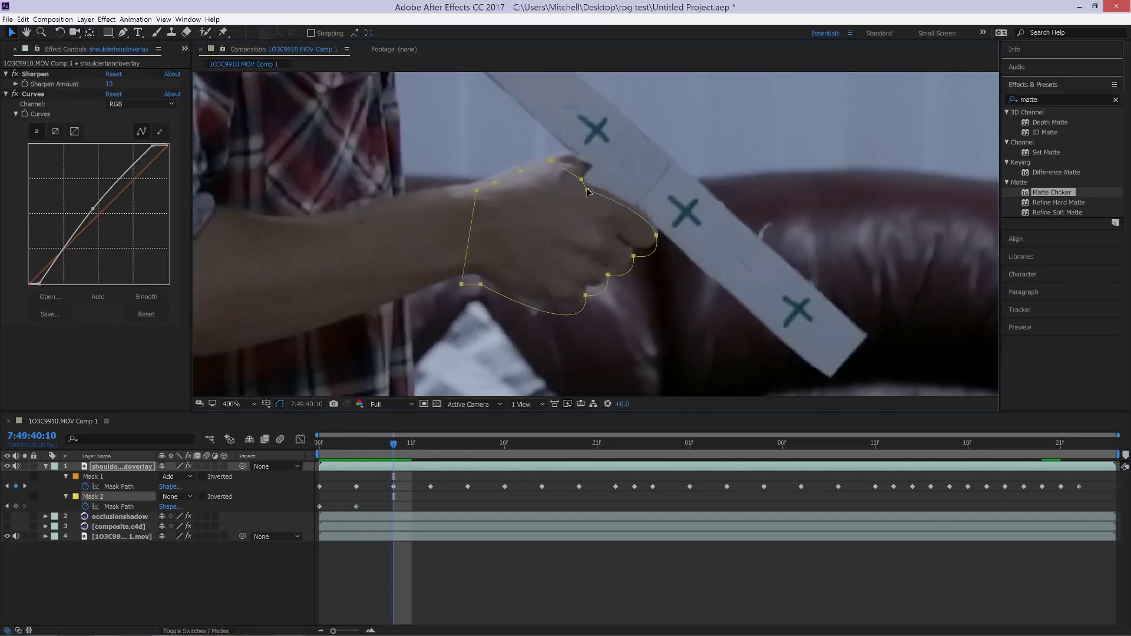
Keyframe the hand mask path of the shoulderhandoverlay layer every two frames, shifting the mask to follow the moving hand
left_click_drag(588, 190, 578, 173)
key("Page_Down")
key("Page_Down")
key("Page_Down")
key("Page_Down")
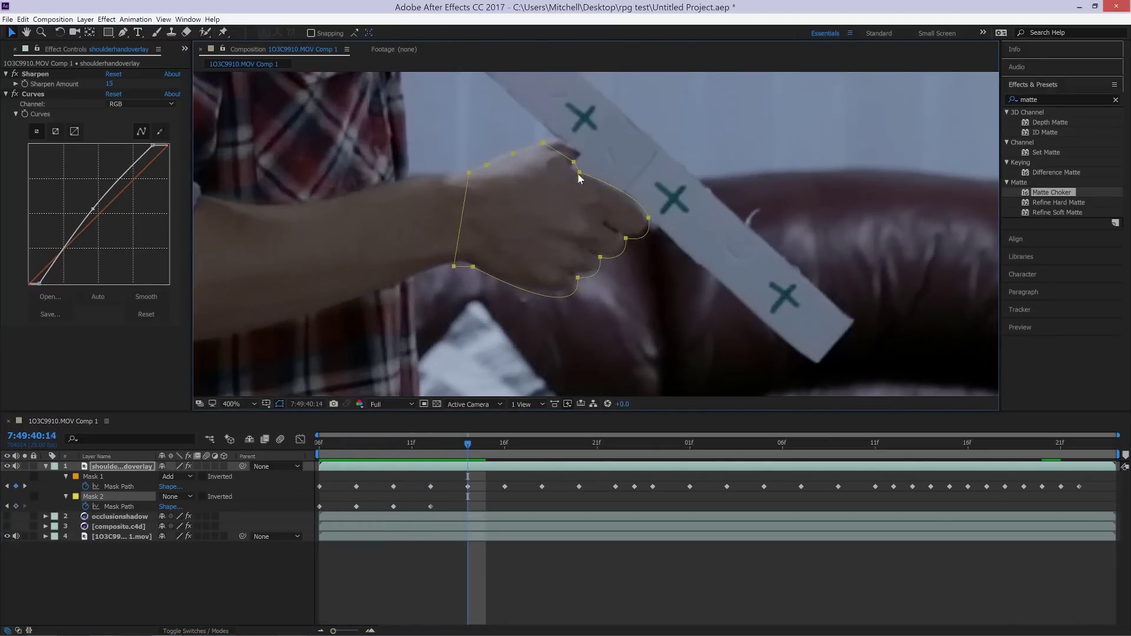
key("Page_Down")
key("Page_Down")
key("Page_Down")
key("Page_Down")
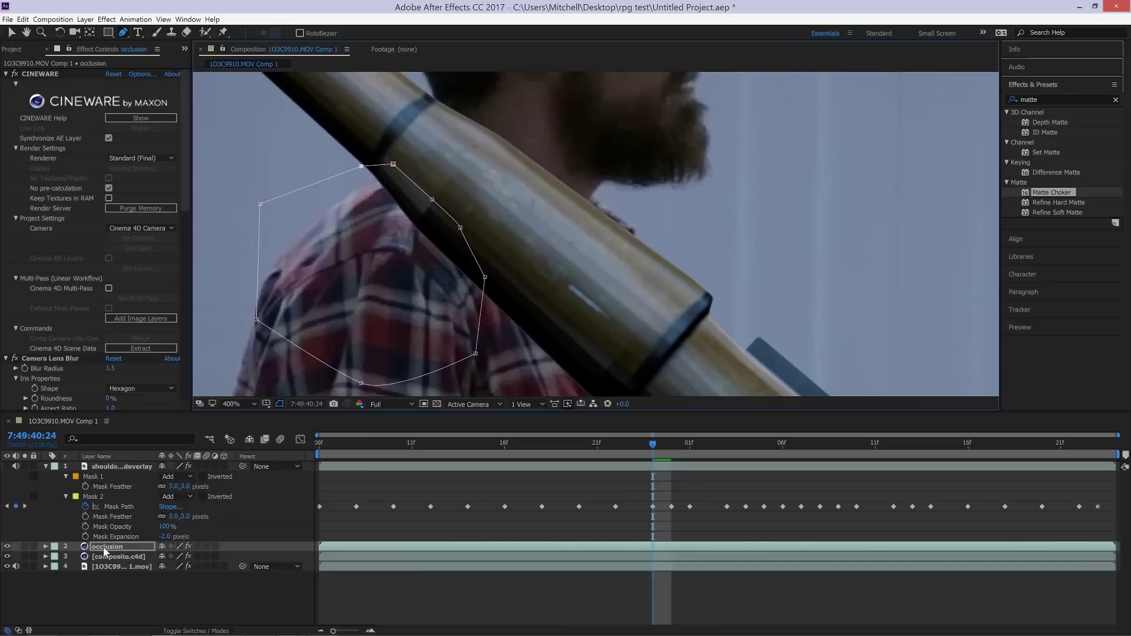
Add a second Curves effect to the occlusion layer and pull its RGB midtones down to darken the launcher near the shoulder
left_click(105, 548)
key("v")
left_click(106, 19)
left_click(297, 325)
left_click_drag(107, 289, 122, 309)
Set the occlusion layer's mask feather to 27 pixels and compare the shot with the layer hidden and shown
left_click(107, 546)
key("f")
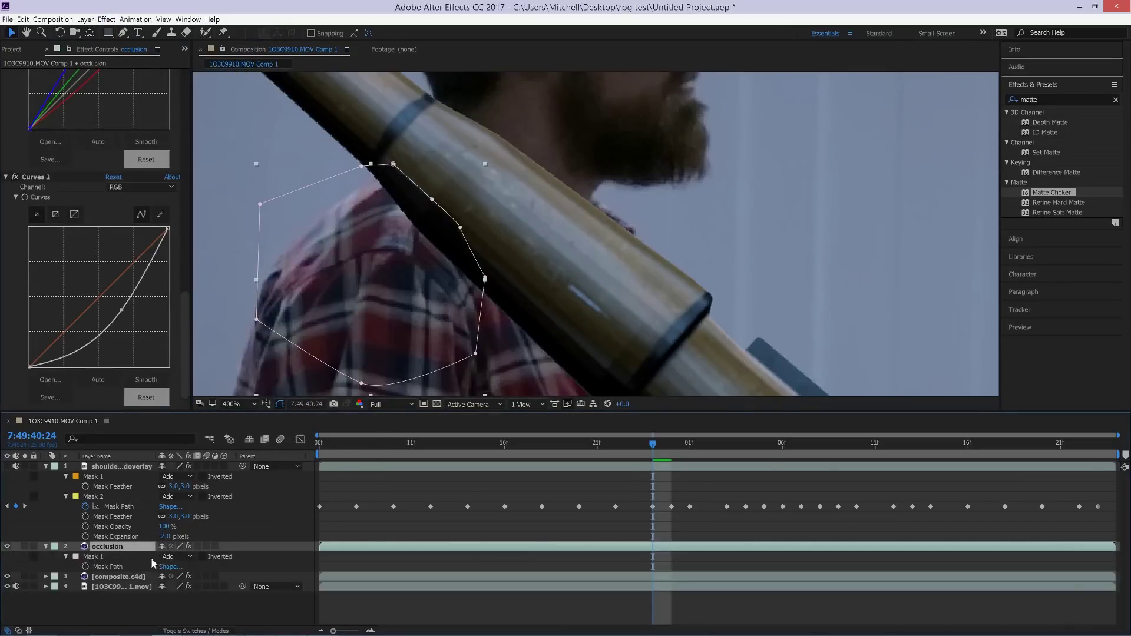
left_click_drag(185, 566, 200, 566)
left_click(8, 547)
left_click(7, 546)
Reshape the occlusion mask's upper edge further over the launcher and set its feather to 28 pixels
left_click_drag(393, 164, 401, 155)
left_click_drag(361, 167, 364, 152)
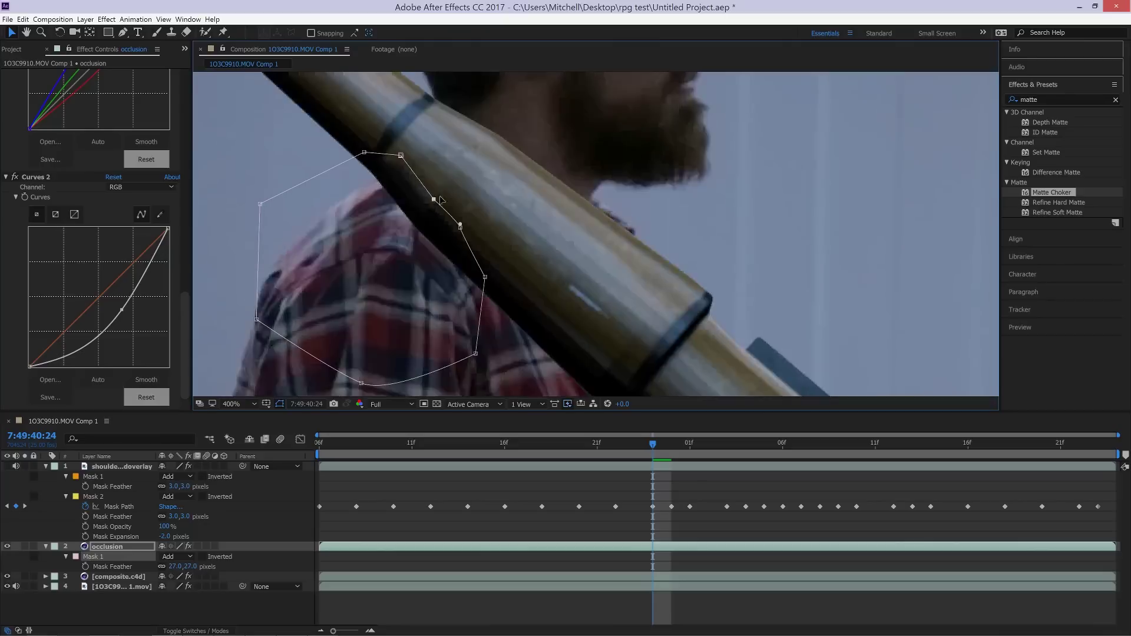
left_click_drag(432, 200, 449, 193)
left_click(7, 466)
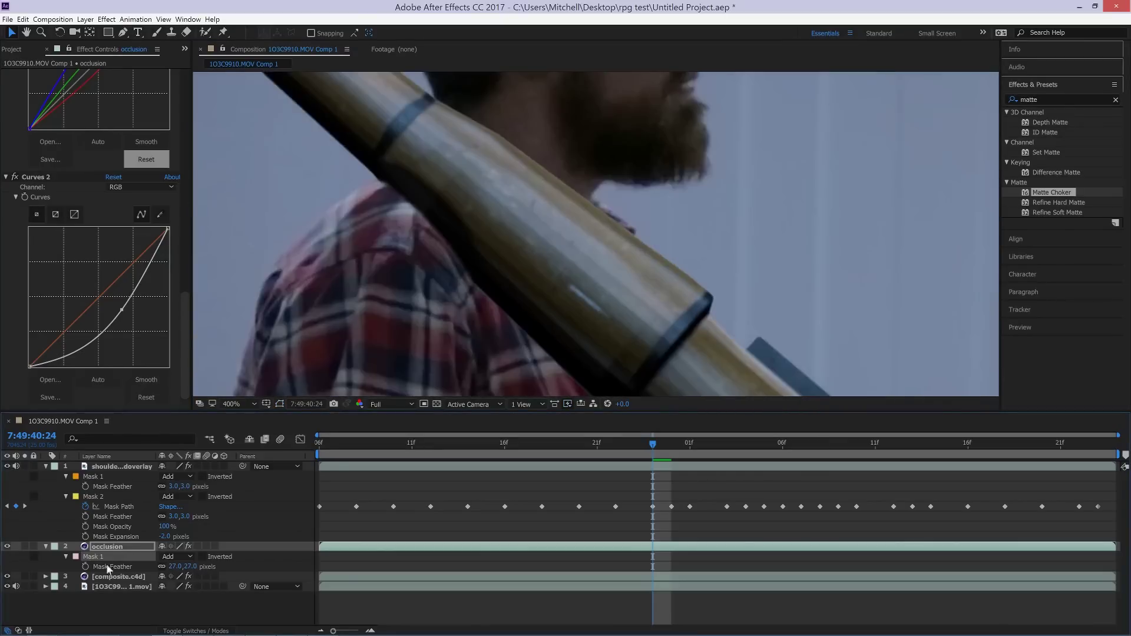
left_click_drag(175, 566, 177, 566)
left_click(280, 403)
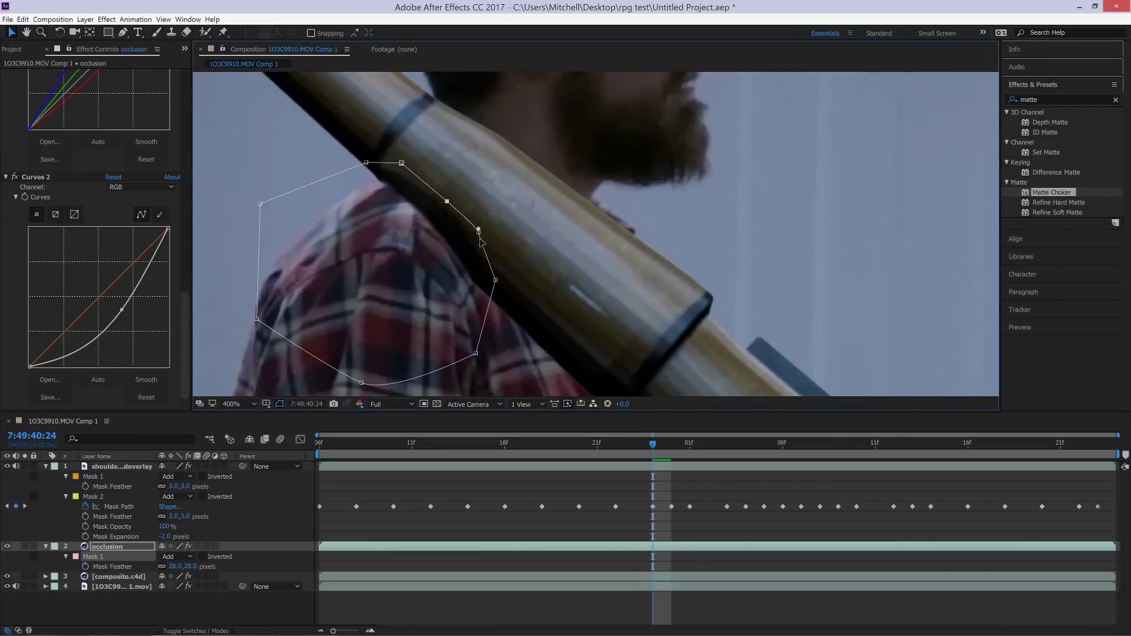
left_click_drag(478, 237, 474, 239)
Go to the start of the composition and move the occlusion mask's lower-right corner outward
left_click_drag(412, 444, 319, 444)
double_click(476, 353)
left_click_drag(476, 353, 492, 364)
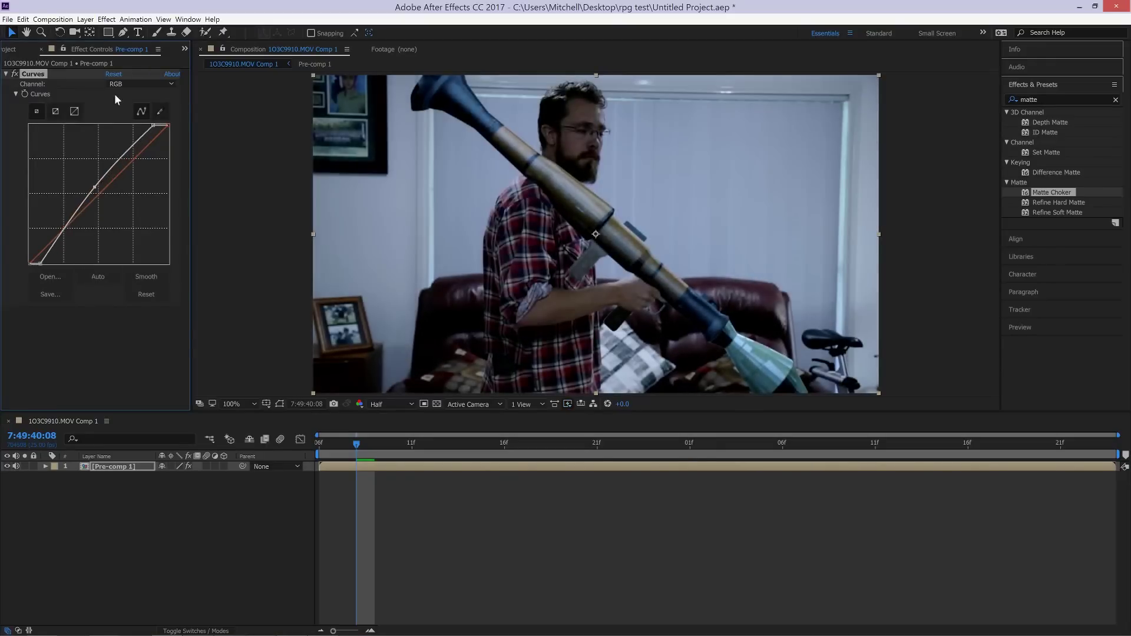
Raise the green curve midtones of Pre-comp 1 slightly and switch its Curves effect to the Blue channel
left_click(141, 118)
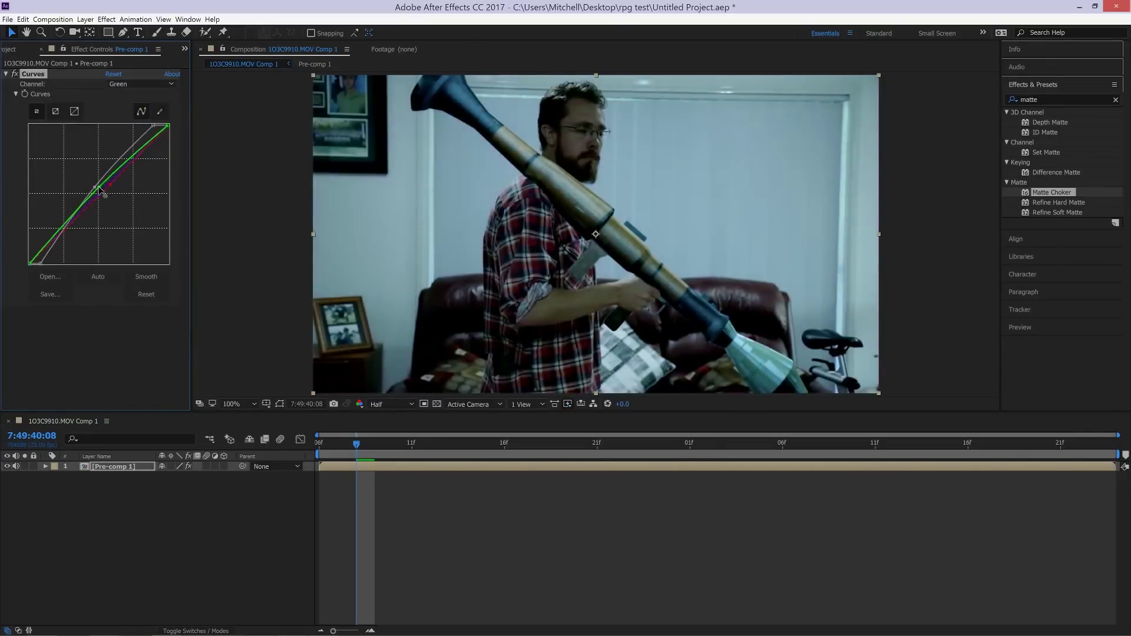
left_click(141, 84)
left_click(131, 94)
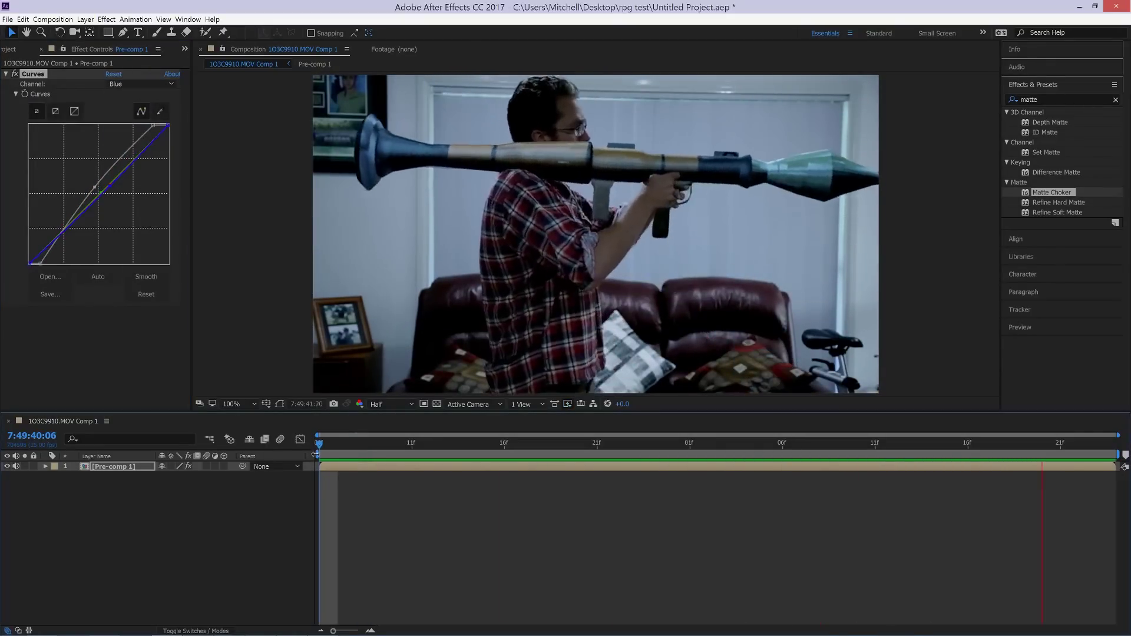